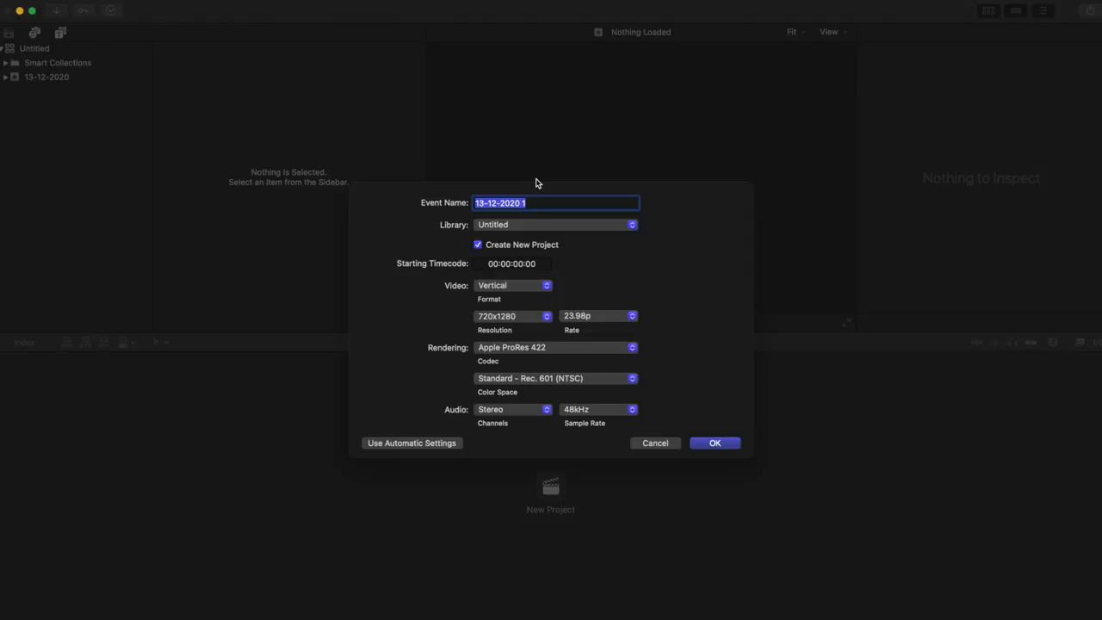
{"action": "type", "text": "Fitness"}
Set the new project's Video Format to Vertical at 1080x1920 and confirm the Fitness event
{"action": "left_click", "coordinate": [520, 286]}
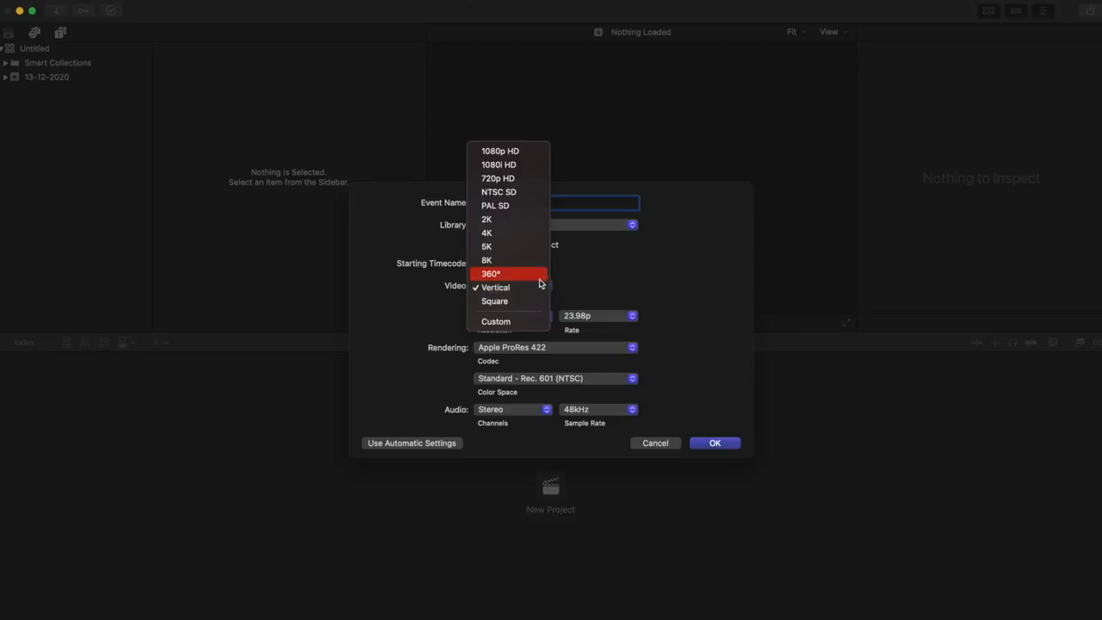
{"action": "left_click", "coordinate": [499, 321]}
{"action": "type", "text": "Fitness"}
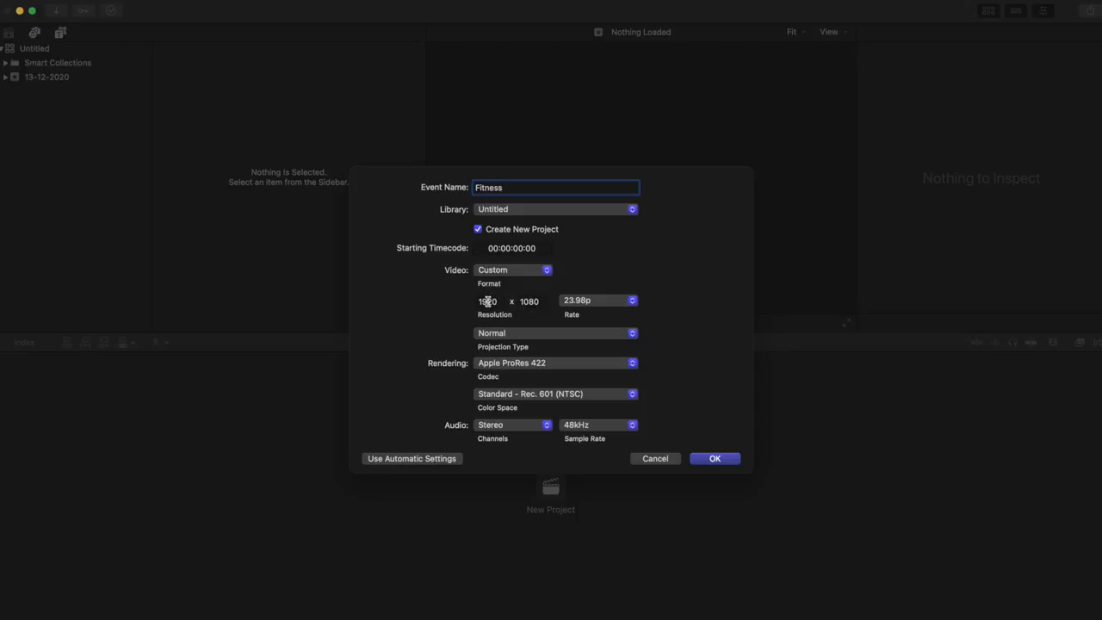
{"action": "left_click", "coordinate": [523, 274]}
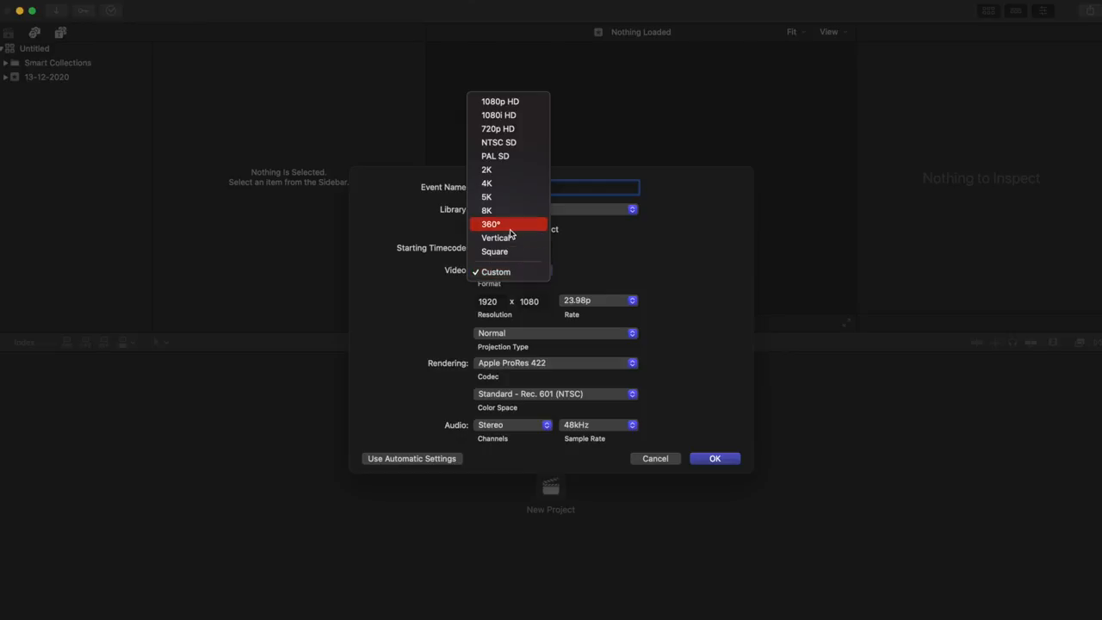
{"action": "left_click", "coordinate": [509, 240]}
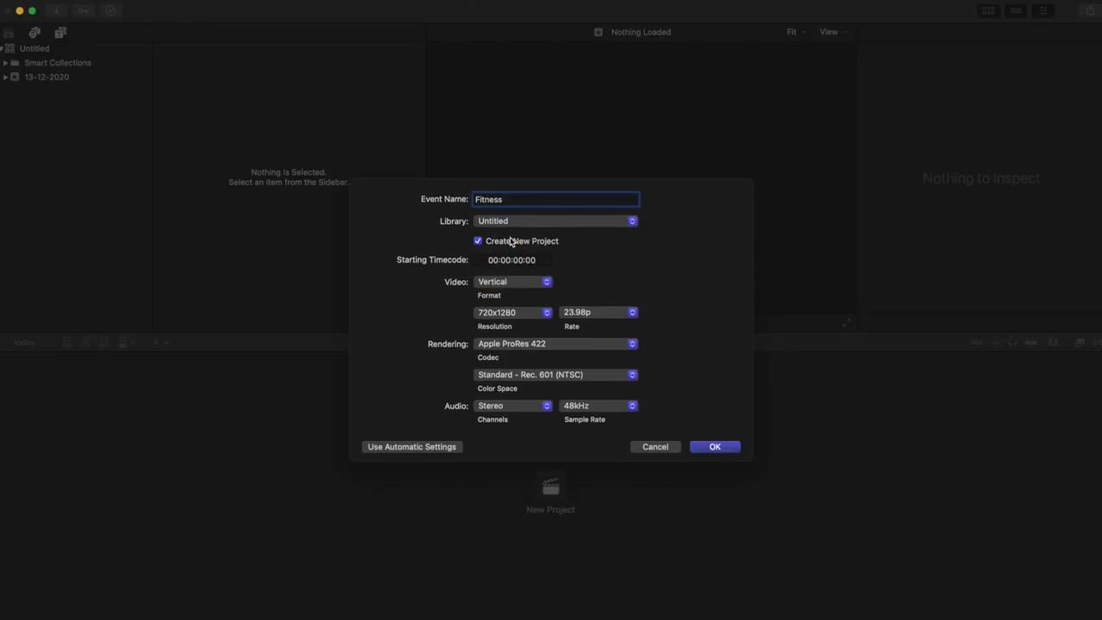
{"action": "left_click", "coordinate": [531, 320]}
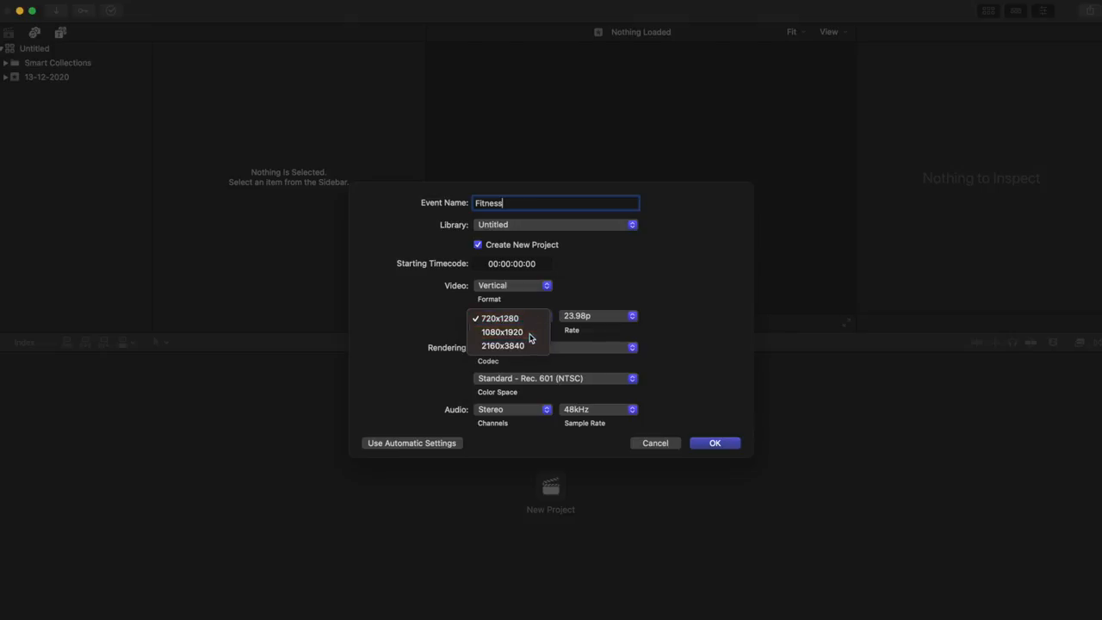
{"action": "left_click", "coordinate": [529, 333]}
{"action": "left_click", "coordinate": [715, 443]}
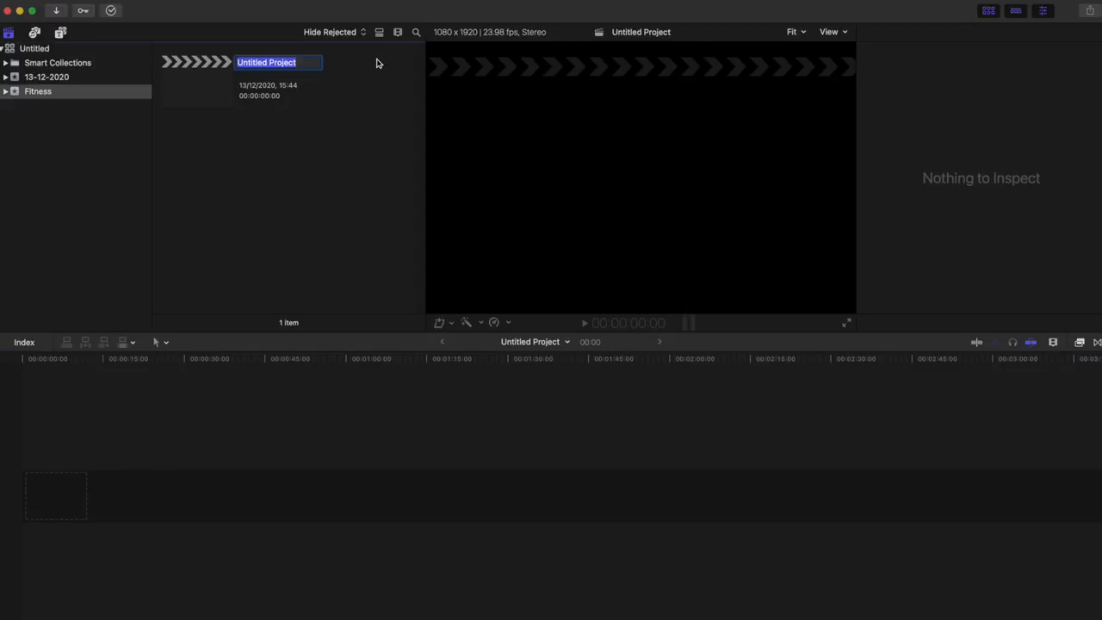
{"action": "type", "text": "Running up stai"}
{"action": "type", "text": "rs"}
Finish naming the project 'Running up stairs' and import fitness1–4 into the Fitness event
{"action": "key", "text": "Return"}
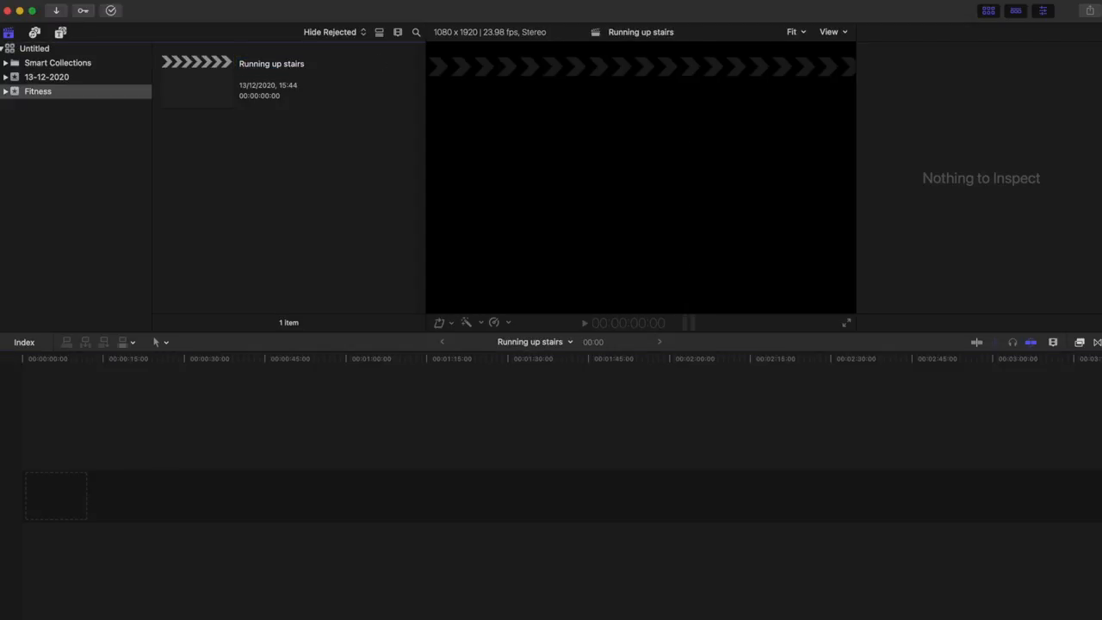
{"action": "key", "text": "super+i"}
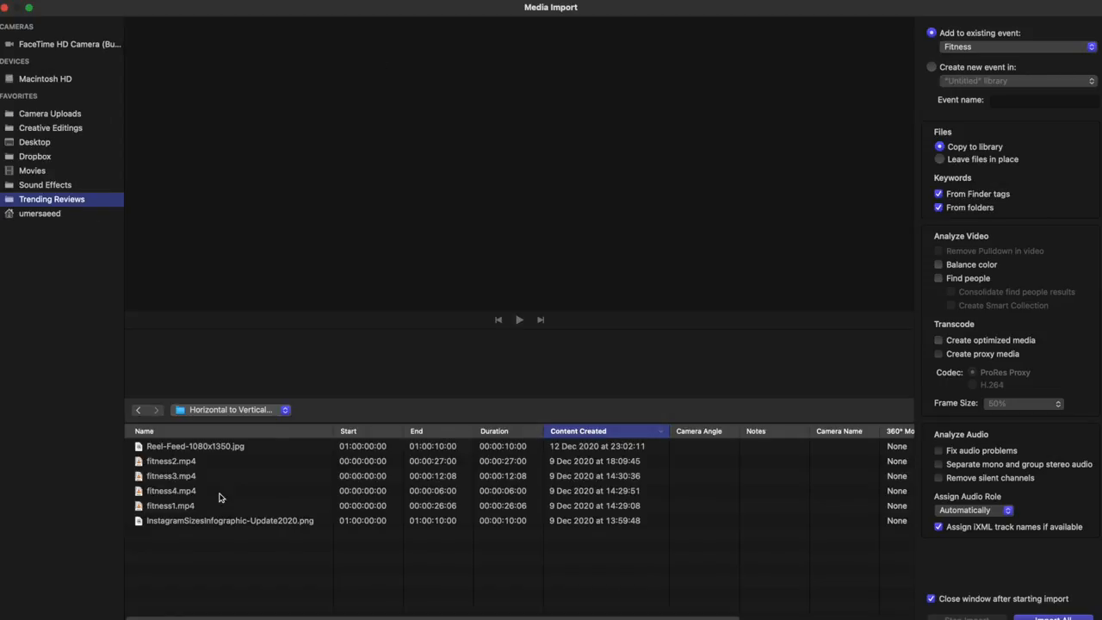
{"action": "left_click", "coordinate": [199, 506]}
{"action": "left_click", "coordinate": [171, 461], "text": "shift"}
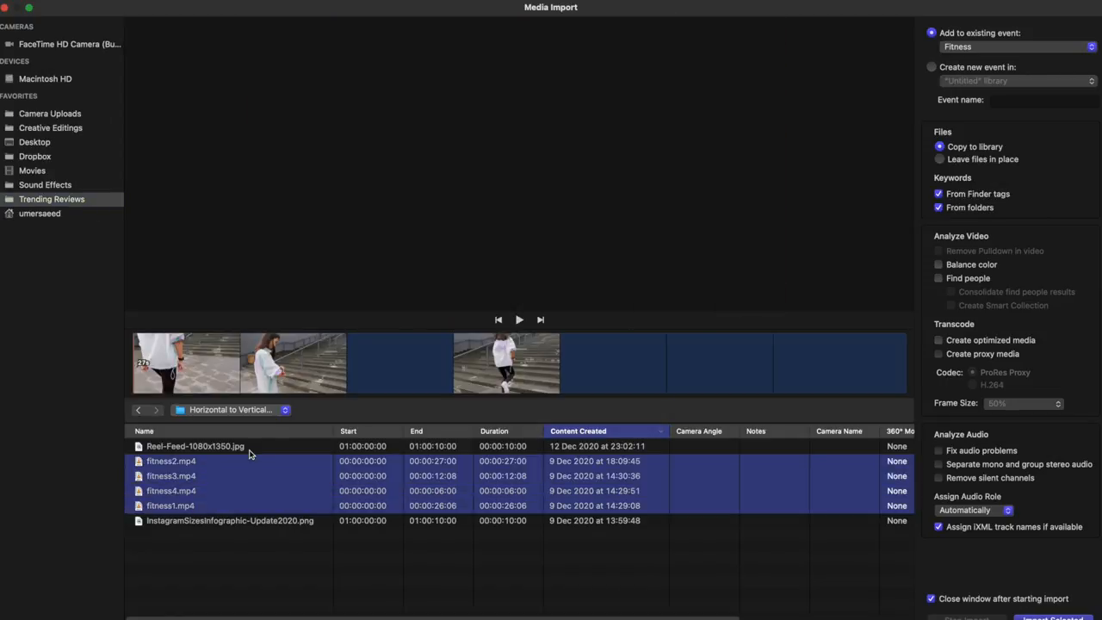
{"action": "key", "text": "Return"}
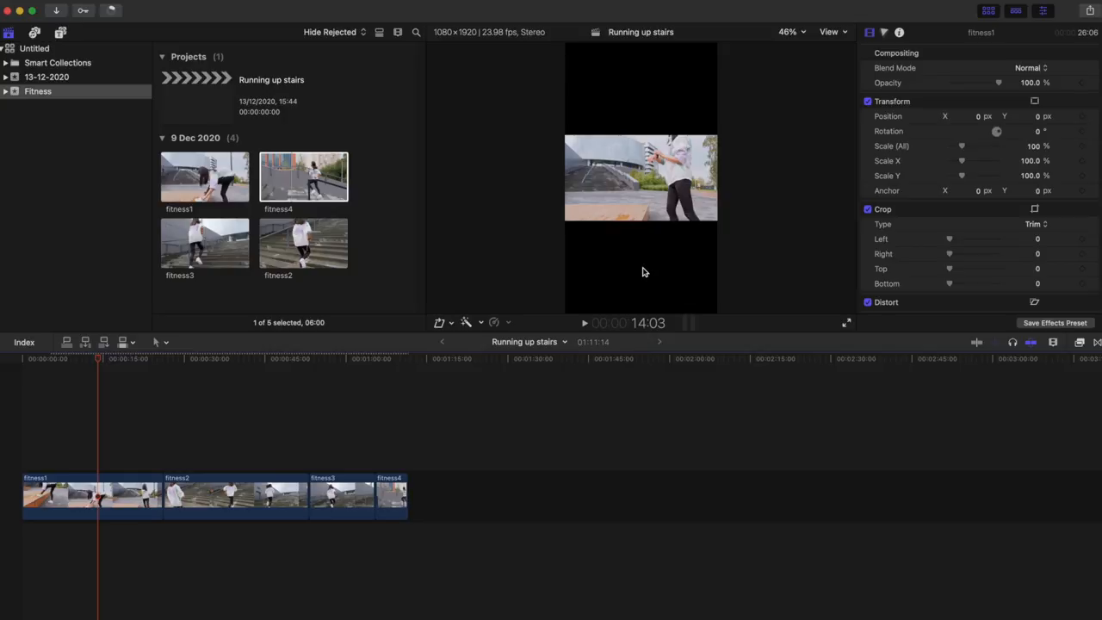
Scale fitness1 to 320% and move it to about -856.4 px X to fill the vertical frame
{"action": "key", "text": "c"}
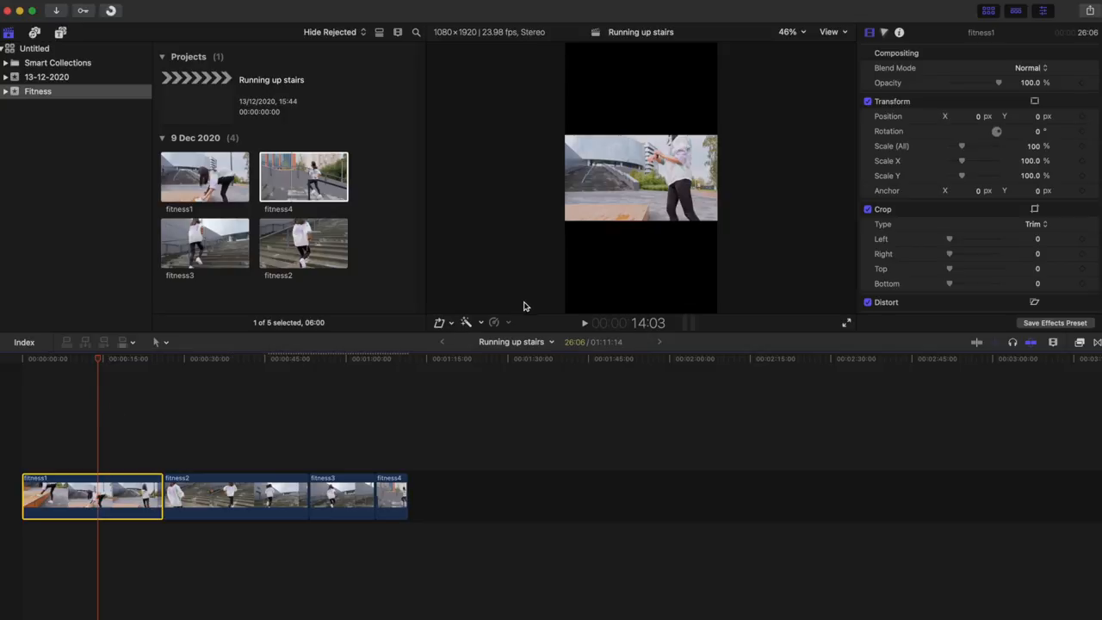
{"action": "mouse_move", "coordinate": [963, 147]}
{"action": "left_click_drag", "start_coordinate": [963, 148], "coordinate": [990, 152]}
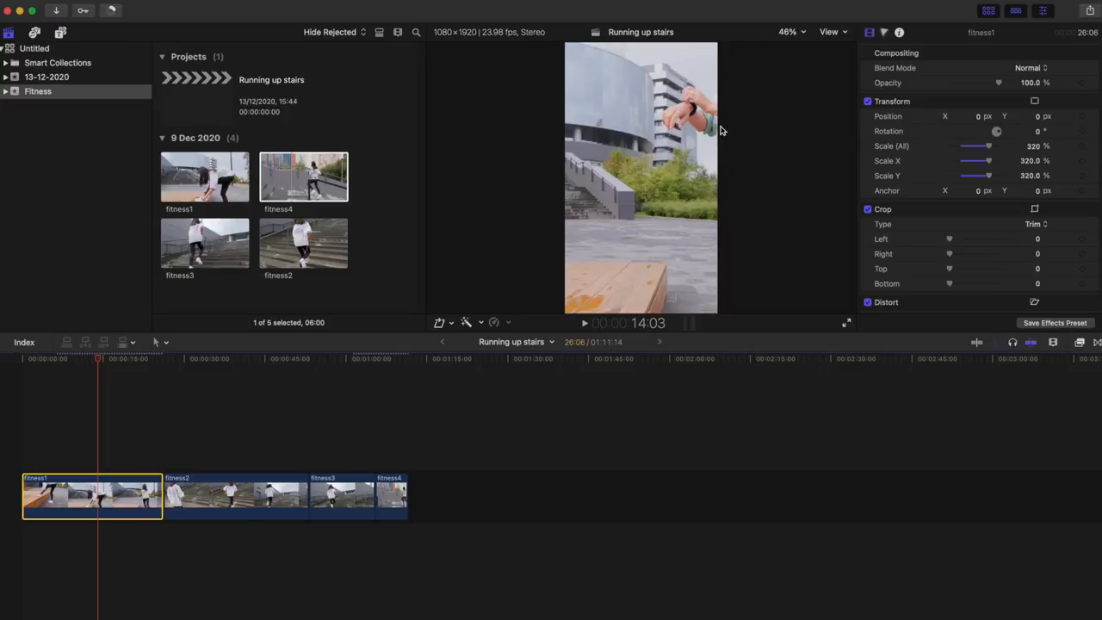
{"action": "mouse_move", "coordinate": [888, 116]}
{"action": "mouse_move", "coordinate": [978, 117]}
{"action": "left_mouse_down"}
{"action": "mouse_move", "coordinate": [904, 116]}
{"action": "mouse_move", "coordinate": [977, 119]}
{"action": "left_mouse_up"}
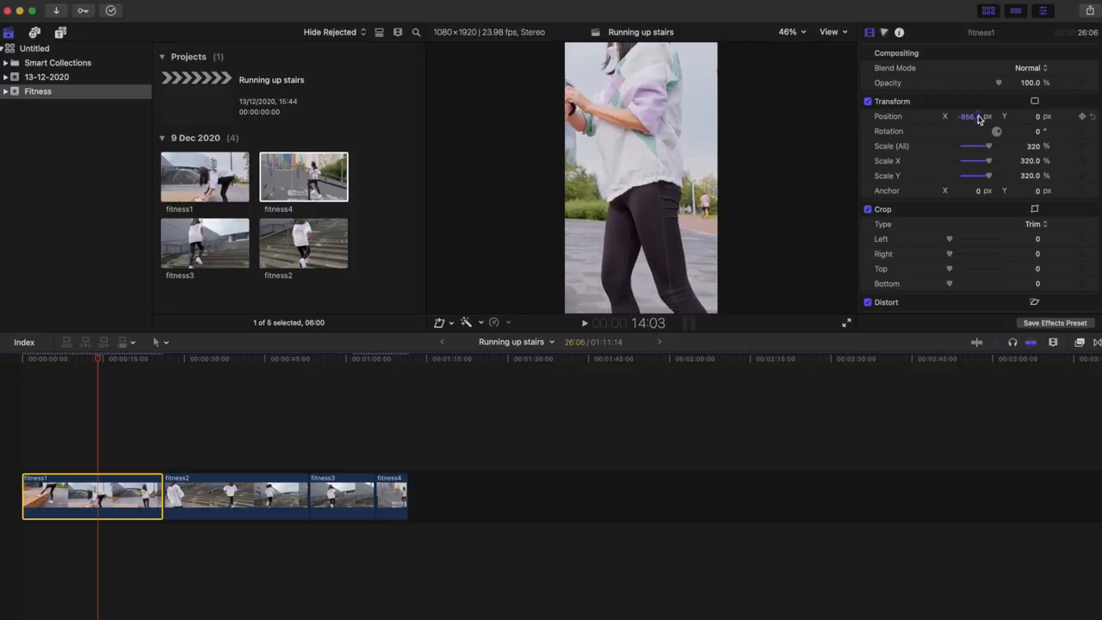
{"action": "left_click_drag", "start_coordinate": [1041, 116], "coordinate": [1033, 116]}
{"action": "left_click", "coordinate": [213, 465]}
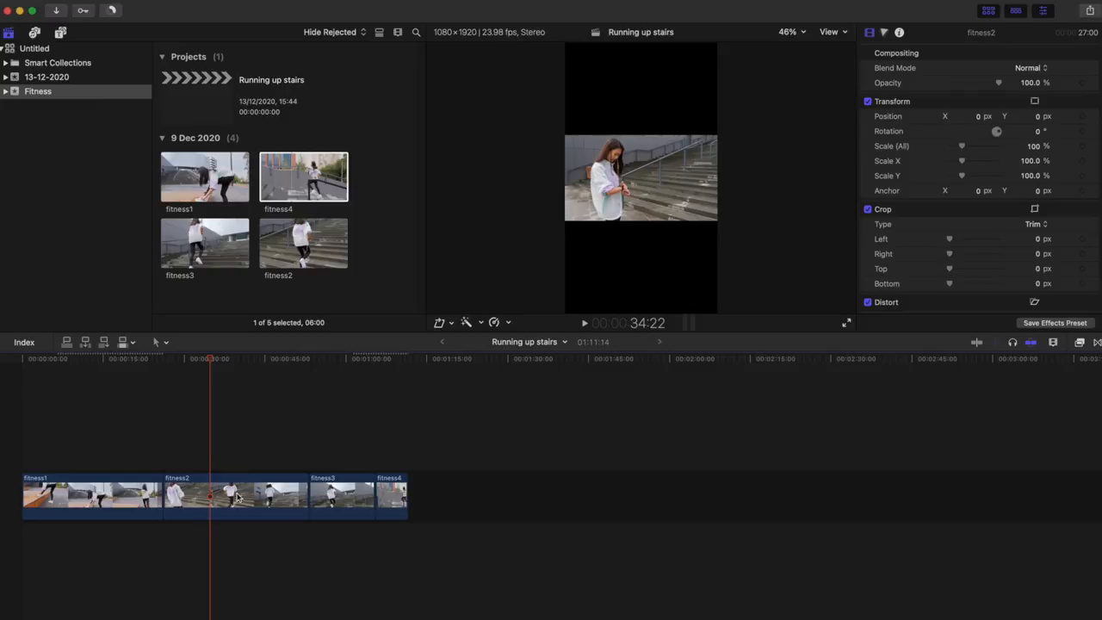
Copy fitness1 and paste its scale and position attributes onto fitness2, fitness3 and fitness4
{"action": "left_click", "coordinate": [102, 423]}
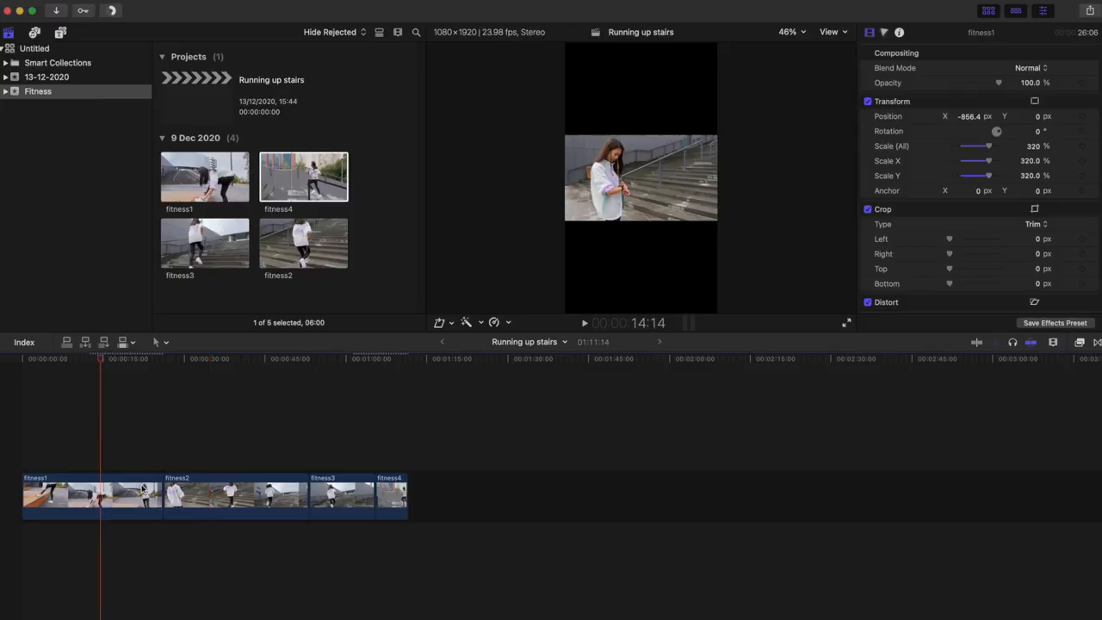
{"action": "left_click", "coordinate": [142, 489]}
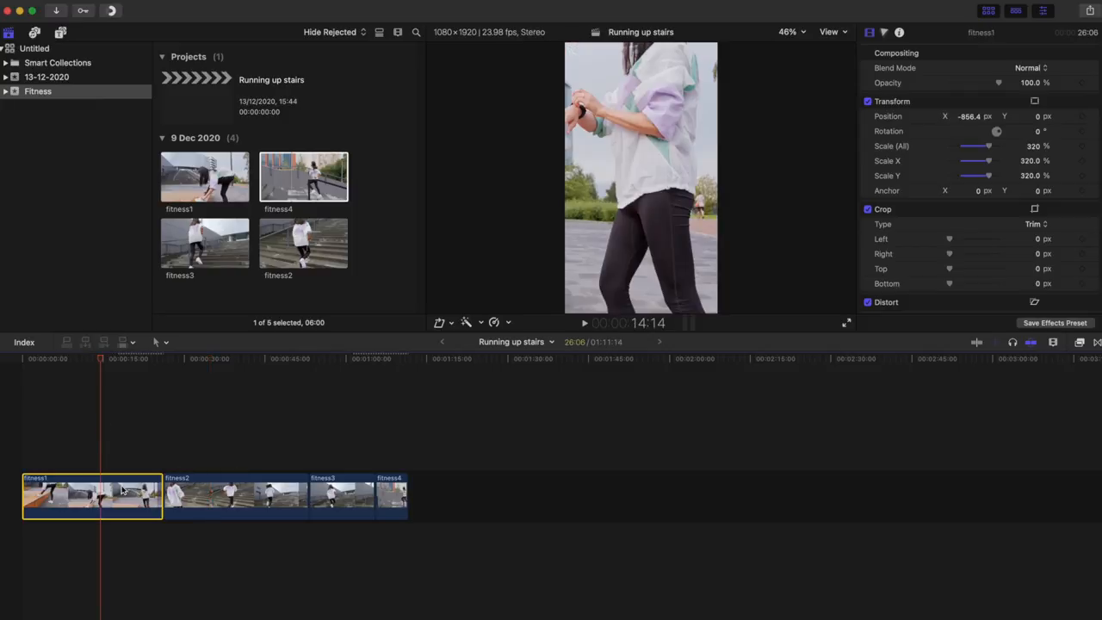
{"action": "key", "text": "super+c"}
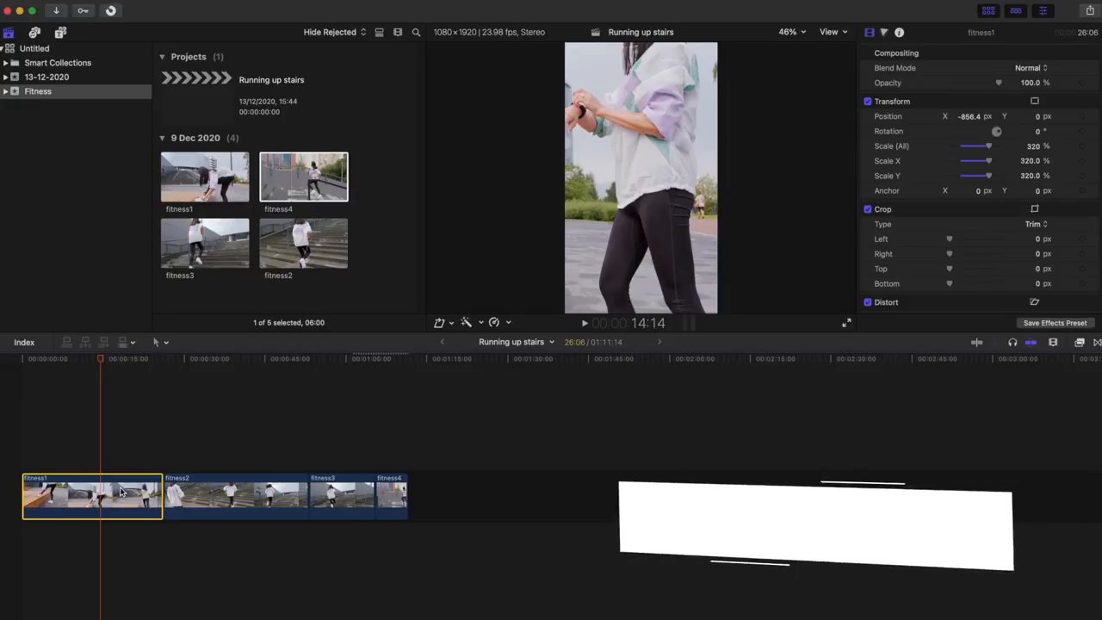
{"action": "left_click_drag", "start_coordinate": [218, 462], "coordinate": [415, 509]}
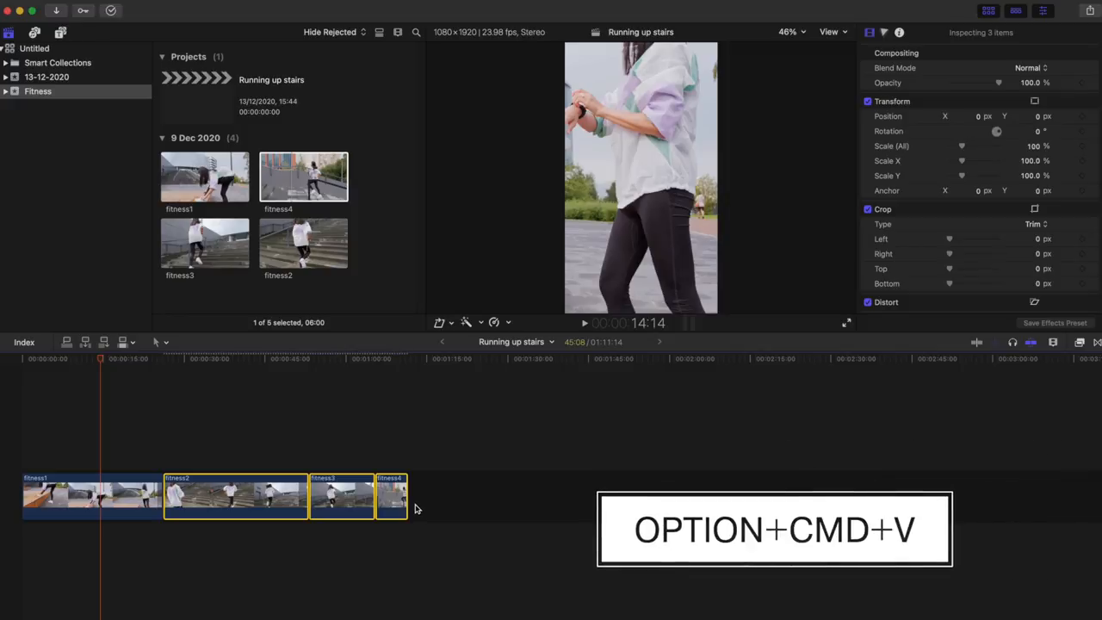
{"action": "key", "text": "alt+super+v"}
Skim fitness2, fitness3 and fitness4 in the viewer to check the pasted framing
{"action": "left_click", "coordinate": [228, 463]}
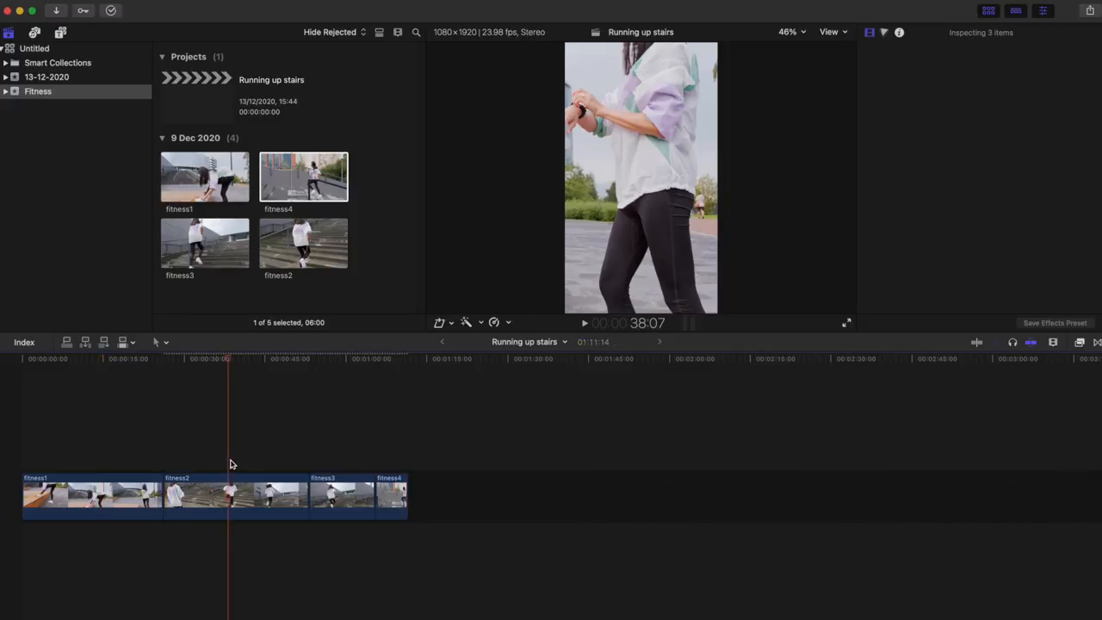
{"action": "left_click", "coordinate": [335, 449]}
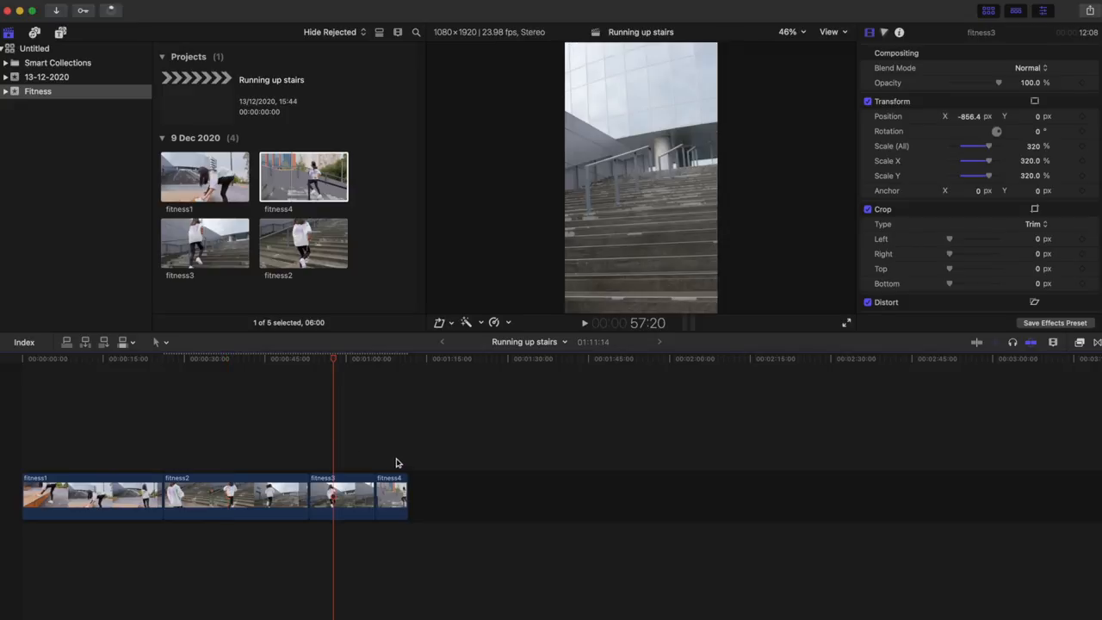
{"action": "left_click", "coordinate": [397, 456]}
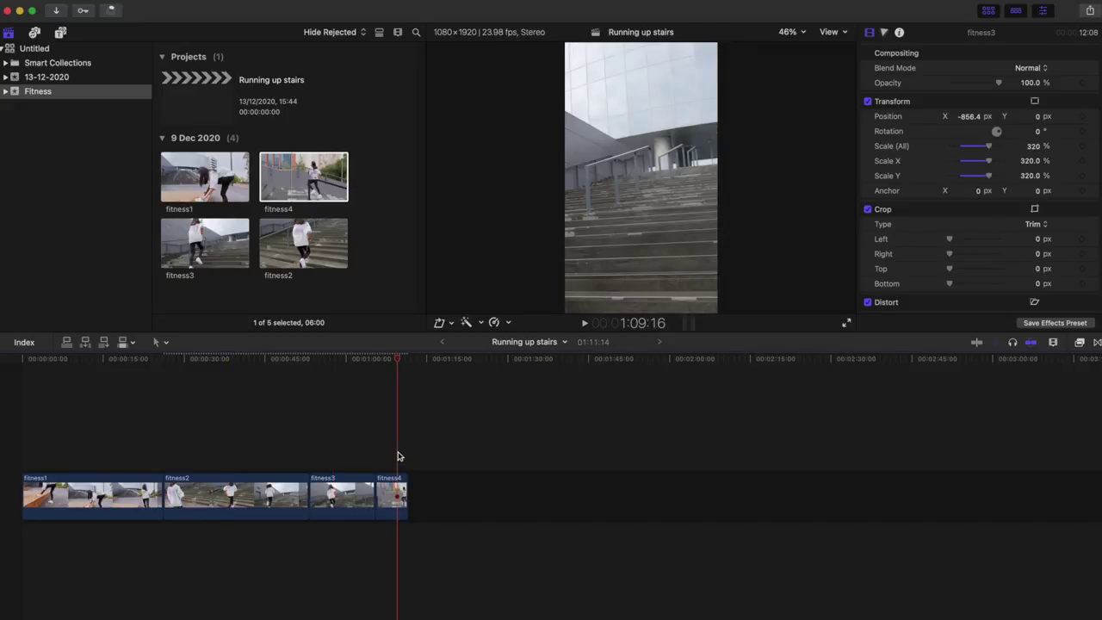
{"action": "left_click", "coordinate": [353, 457]}
{"action": "left_click", "coordinate": [254, 439]}
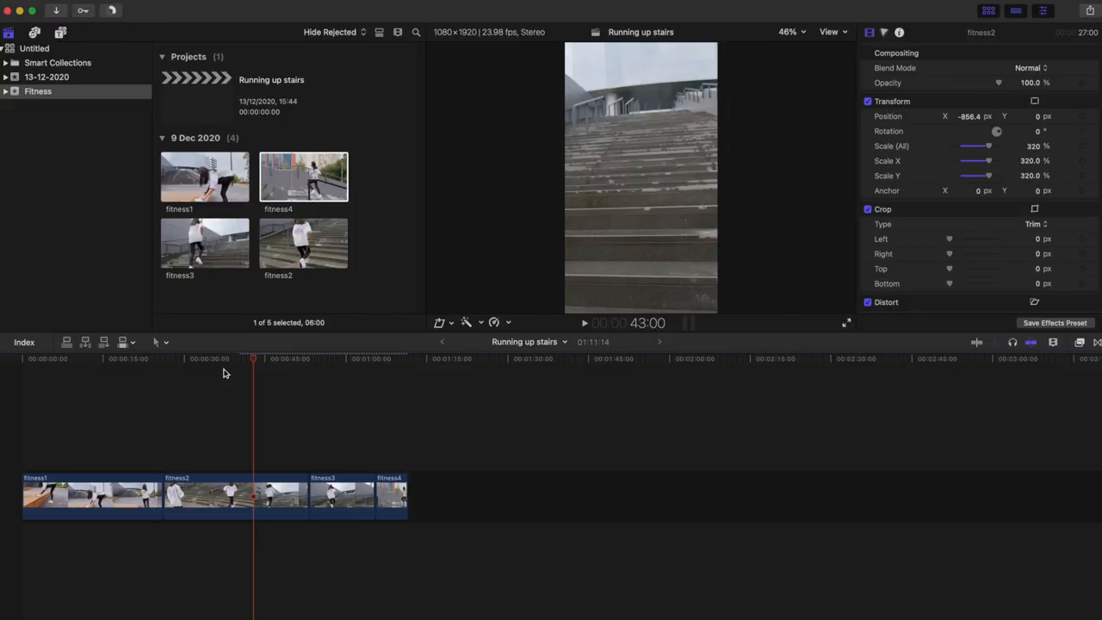
Reposition fitness2 to about 632.6 px X and scrub through it to verify the runner is centred
{"action": "left_click_drag", "start_coordinate": [253, 362], "coordinate": [210, 366]}
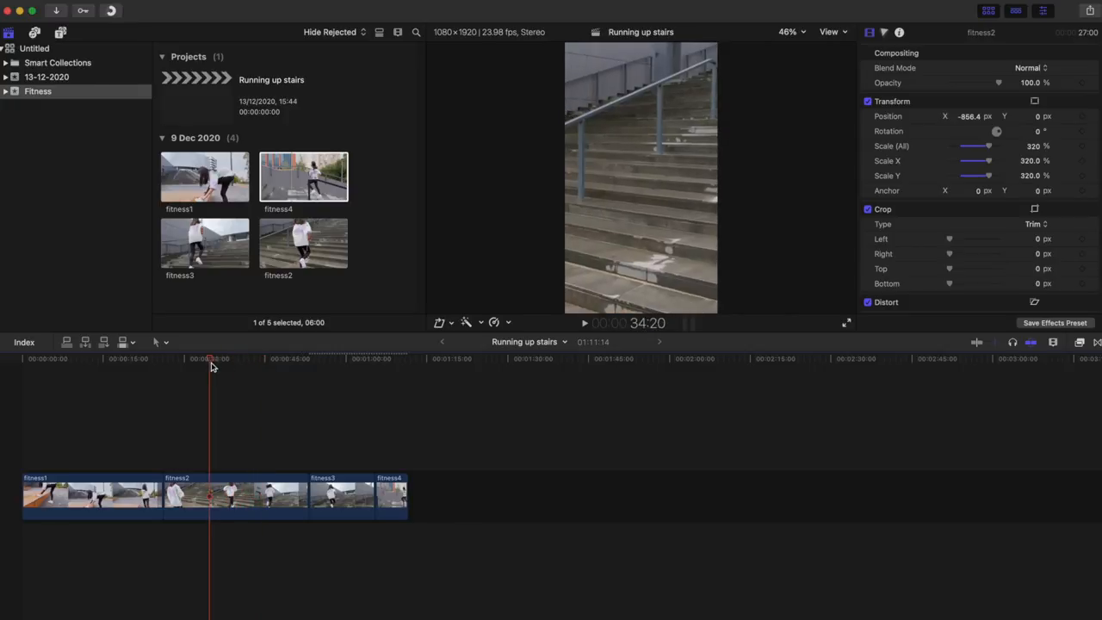
{"action": "left_click", "coordinate": [268, 492]}
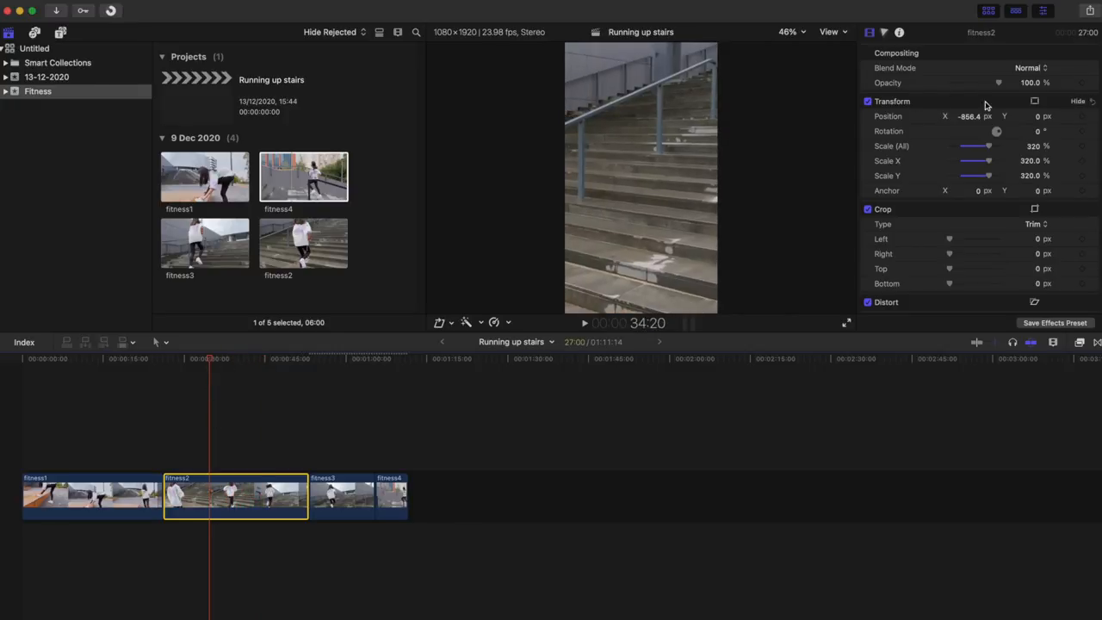
{"action": "left_click_drag", "start_coordinate": [965, 116], "coordinate": [973, 116]}
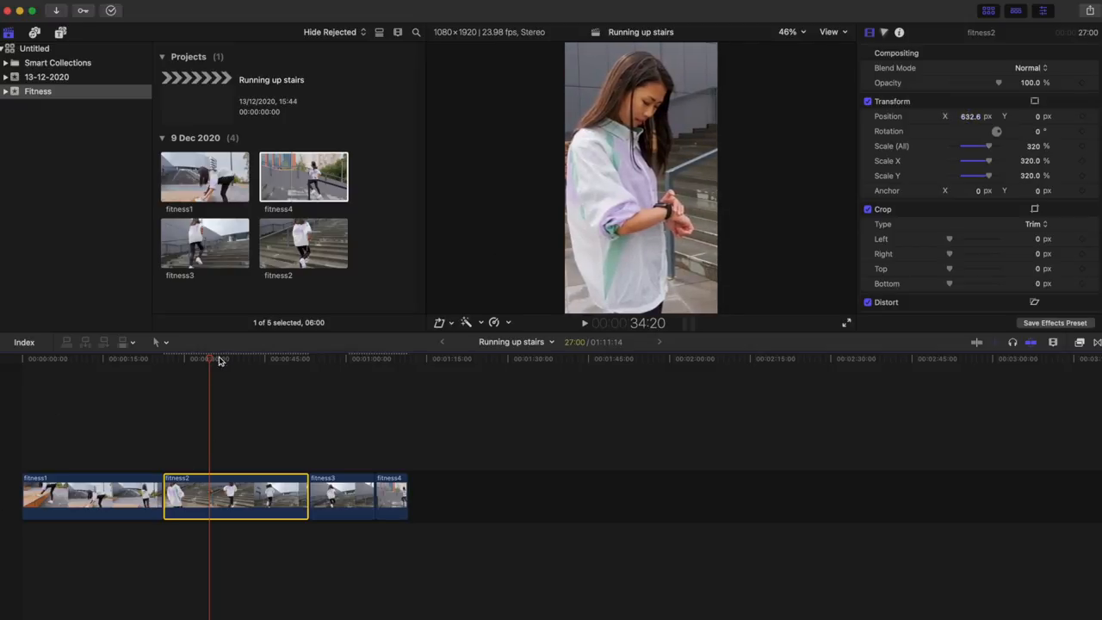
{"action": "left_click_drag", "start_coordinate": [219, 361], "coordinate": [308, 361]}
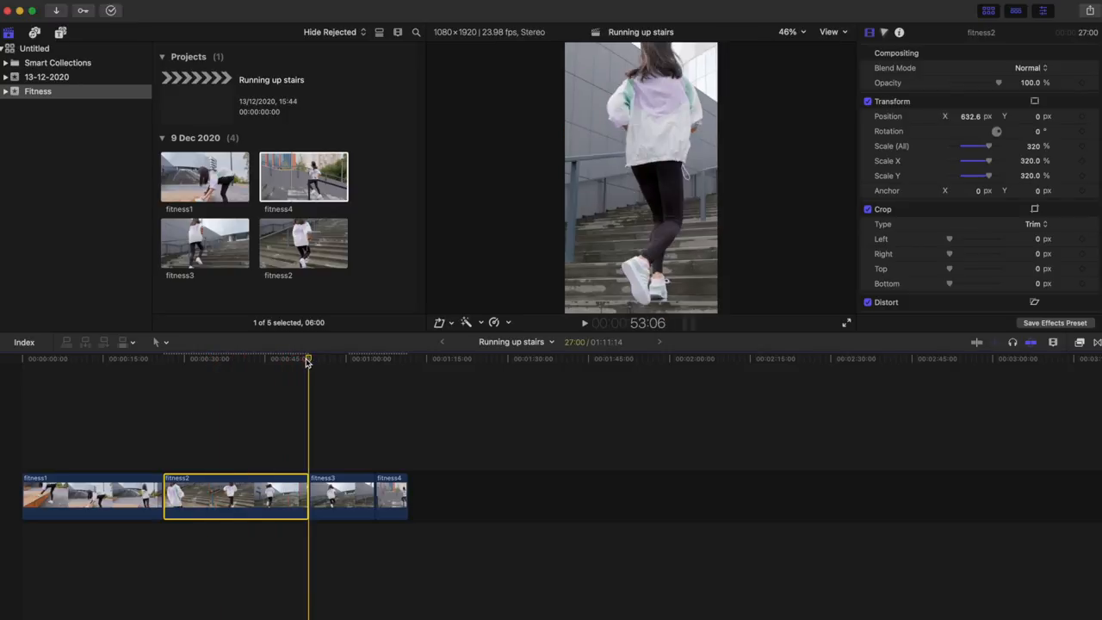
{"action": "left_click_drag", "start_coordinate": [308, 362], "coordinate": [264, 364]}
{"action": "left_click", "coordinate": [338, 358]}
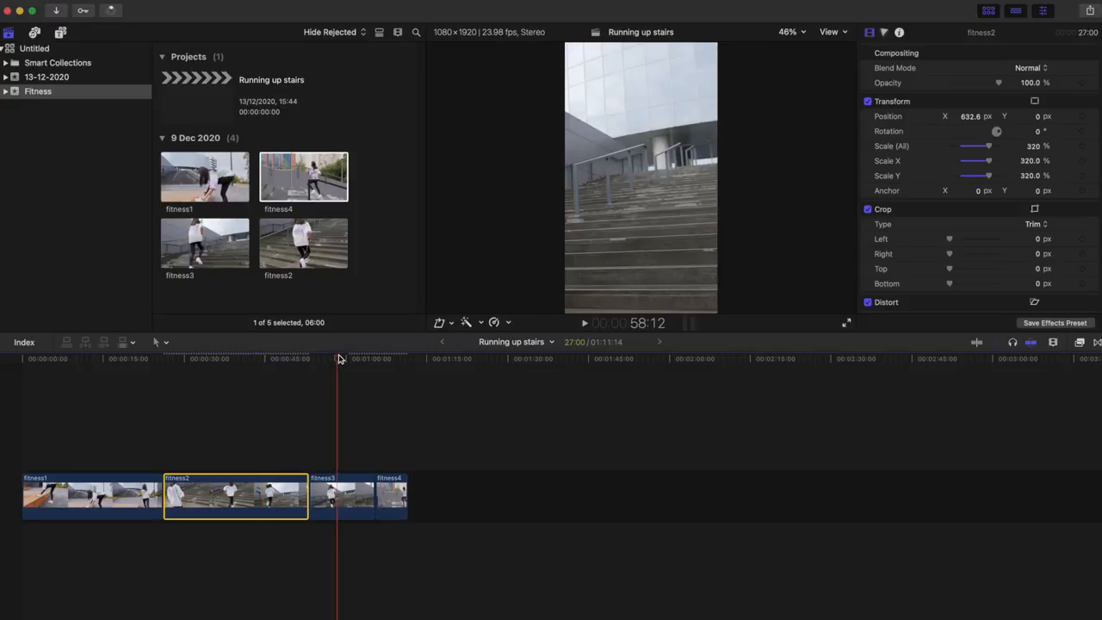
{"action": "left_click", "coordinate": [337, 499]}
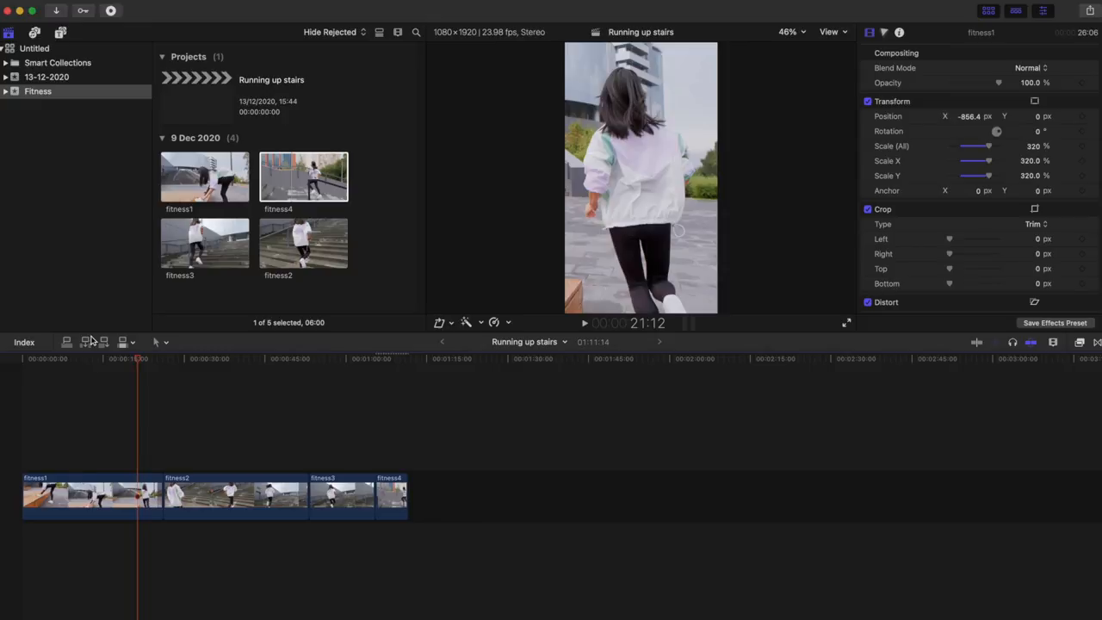
Blade fitness1 at chosen points and delete the unwanted pieces between the cuts
{"action": "left_click", "coordinate": [97, 497]}
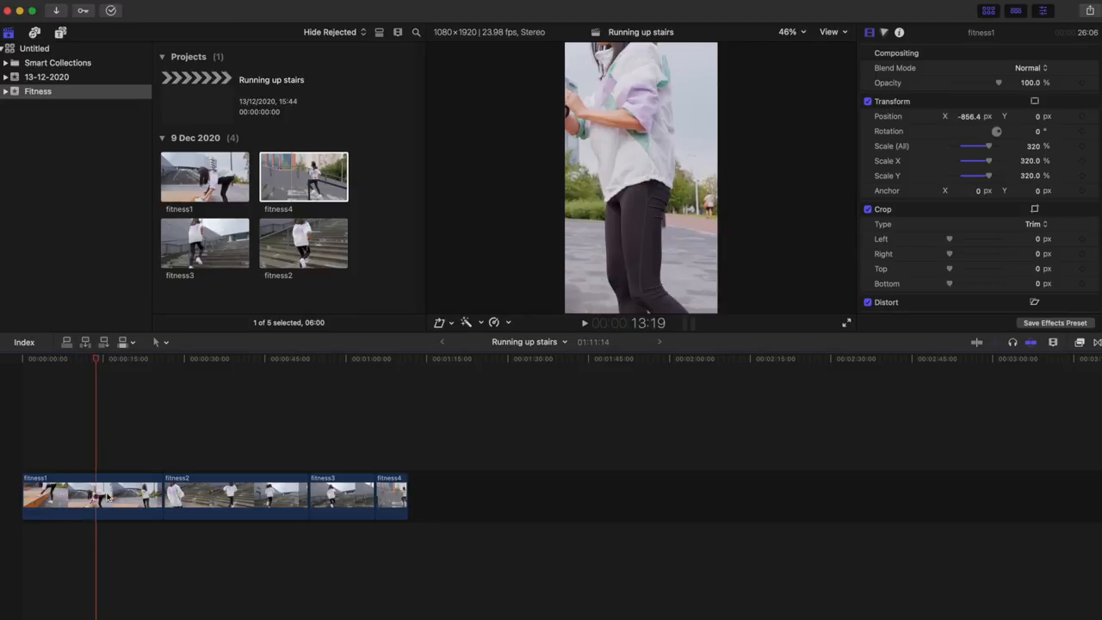
{"action": "key", "text": "super+b"}
{"action": "left_click", "coordinate": [144, 360]}
{"action": "key", "text": "super+b"}
{"action": "left_click", "coordinate": [120, 498]}
{"action": "key", "text": "Delete"}
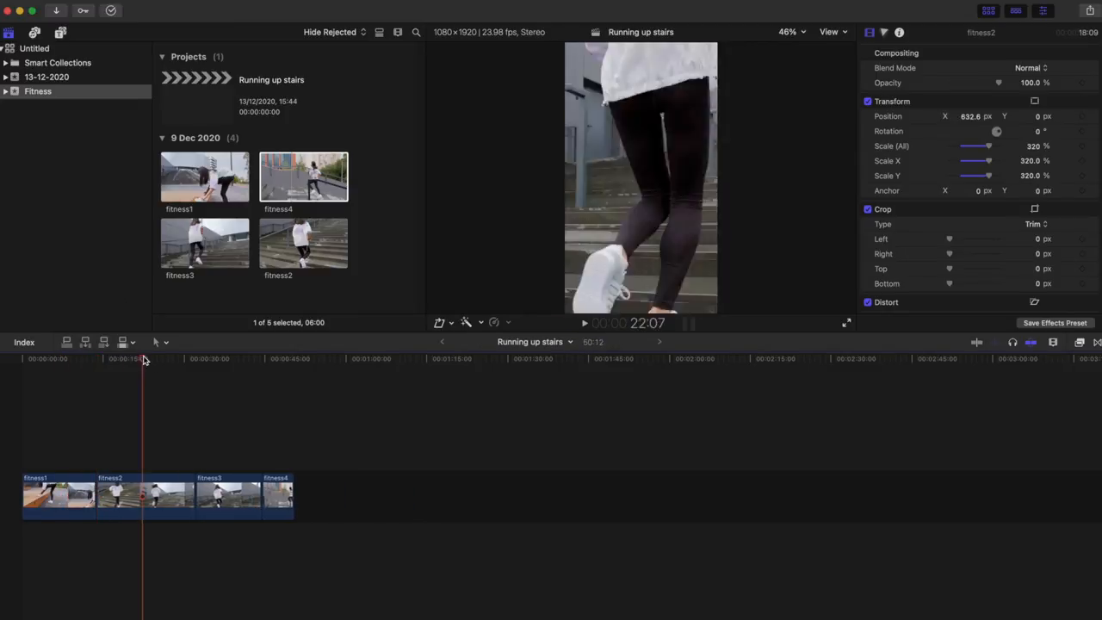
{"action": "key", "text": "super+b"}
{"action": "left_click", "coordinate": [177, 495]}
{"action": "key", "text": "Delete"}
Delete an unwanted section of the next clip and make timeline clips taller in Clip Appearance
{"action": "left_click", "coordinate": [189, 358]}
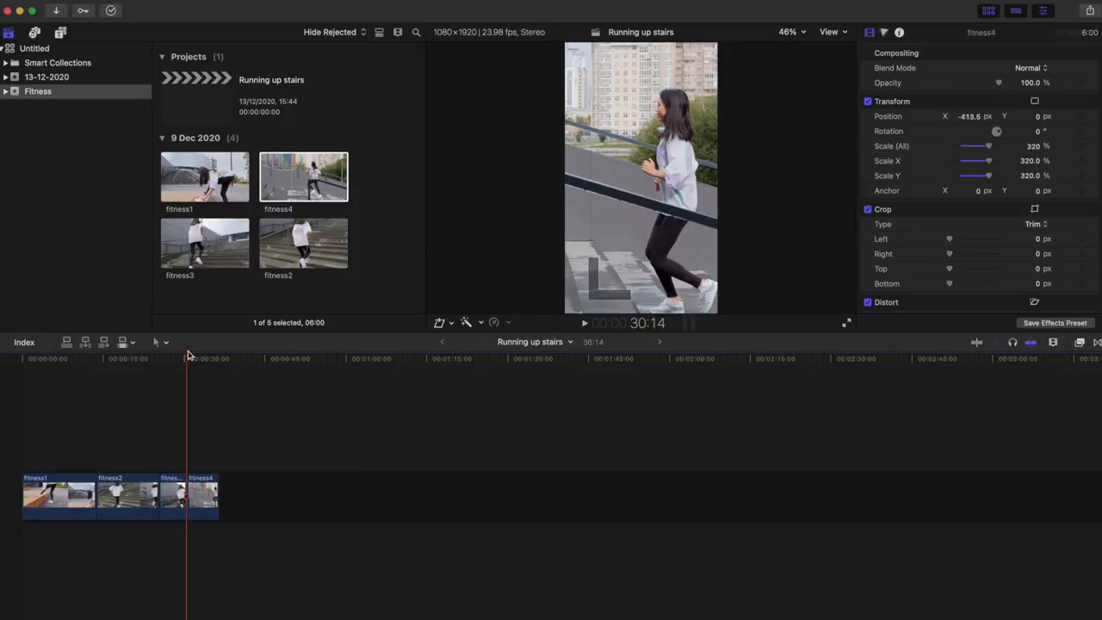
{"action": "left_click", "coordinate": [138, 359]}
{"action": "left_click", "coordinate": [129, 495]}
{"action": "key", "text": "Delete"}
{"action": "left_click", "coordinate": [1051, 342]}
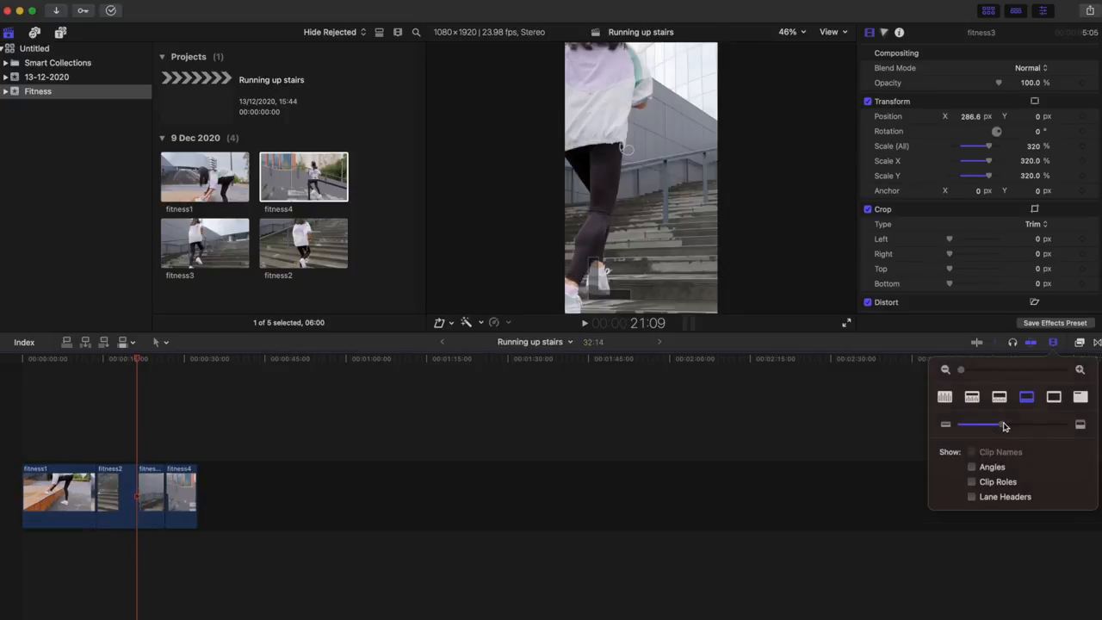
{"action": "left_click_drag", "start_coordinate": [1002, 426], "coordinate": [1033, 426]}
Trim fitness1's end to the playhead with Option+] so the reel runs about 29 seconds
{"action": "left_click", "coordinate": [676, 362]}
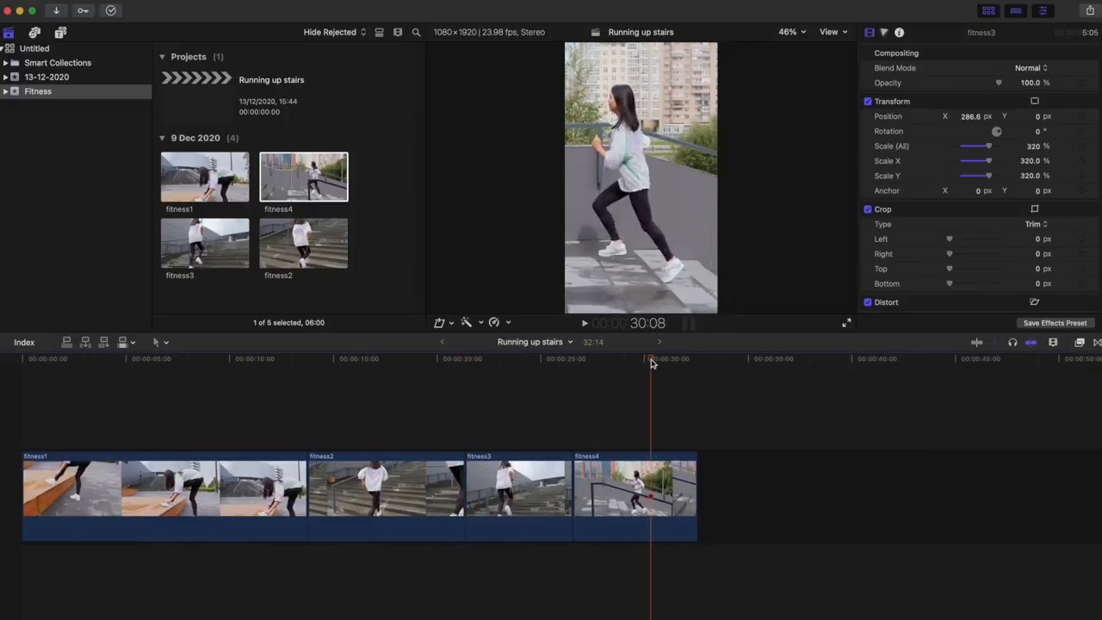
{"action": "left_click", "coordinate": [246, 360]}
{"action": "key", "text": "c"}
{"action": "key", "text": "alt+bracketright"}
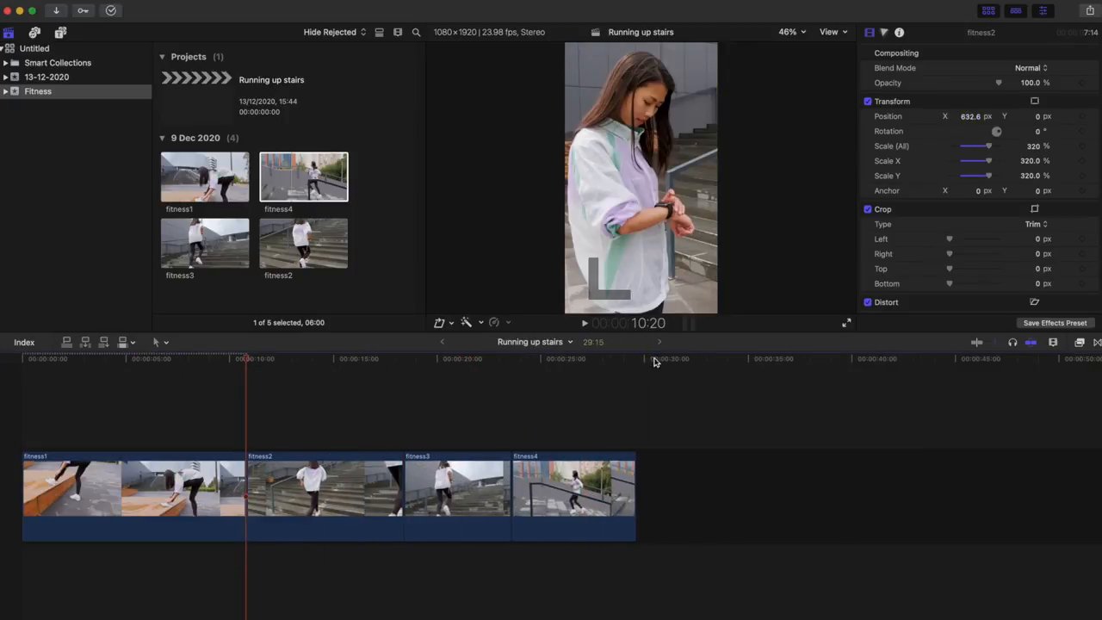
{"action": "left_click", "coordinate": [654, 361]}
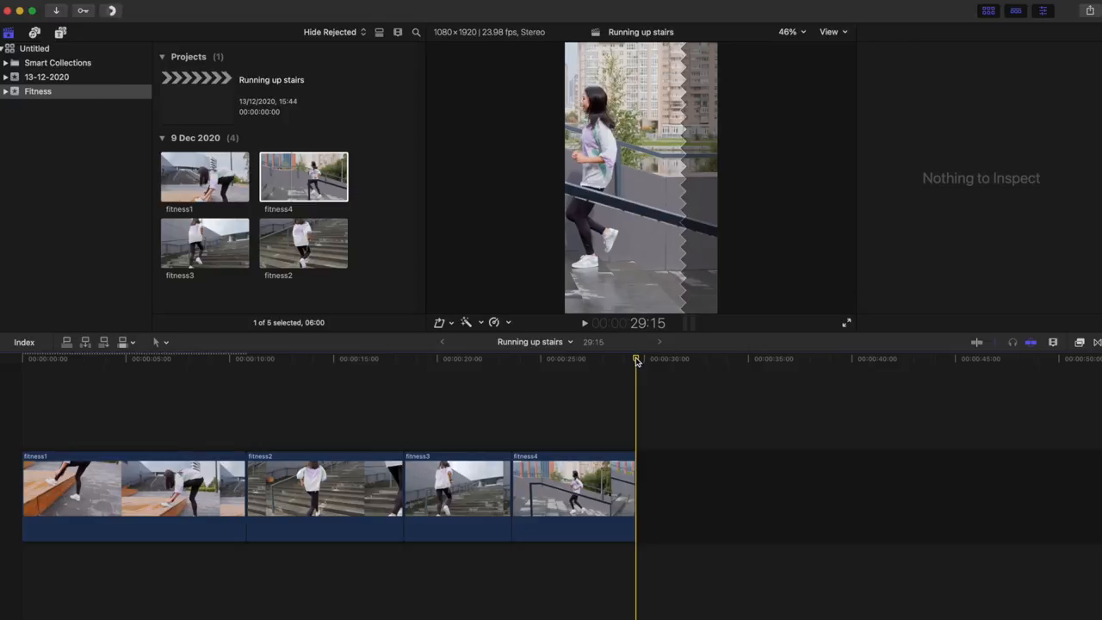
Select all four clips and share the reel as a default Master File, saving to start the export
{"action": "left_click_drag", "start_coordinate": [588, 397], "coordinate": [189, 493]}
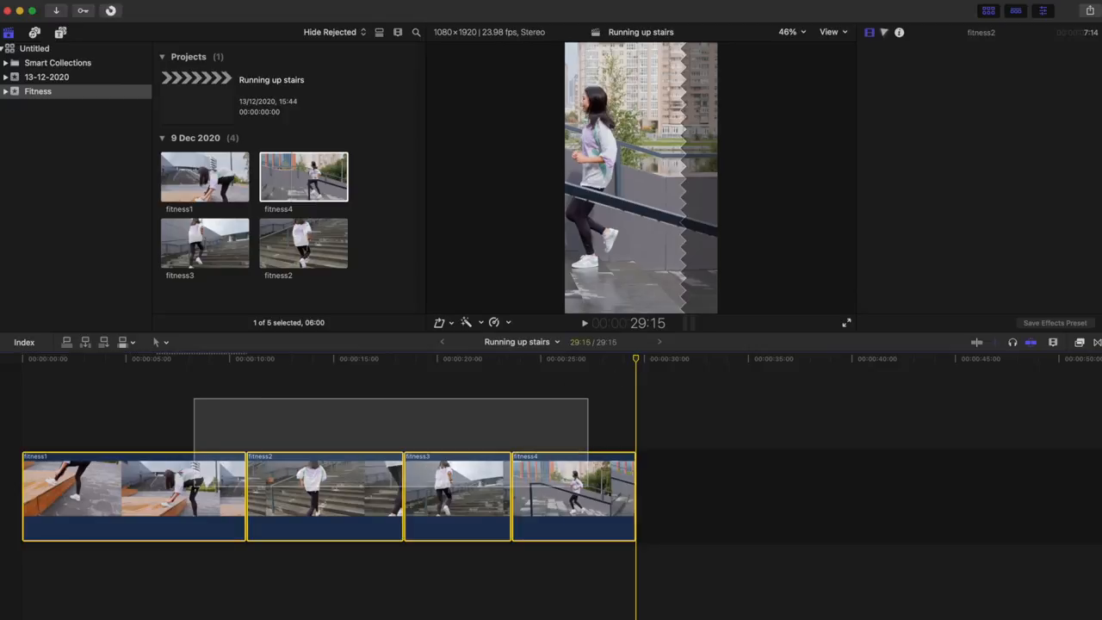
{"action": "left_click", "coordinate": [155, 358]}
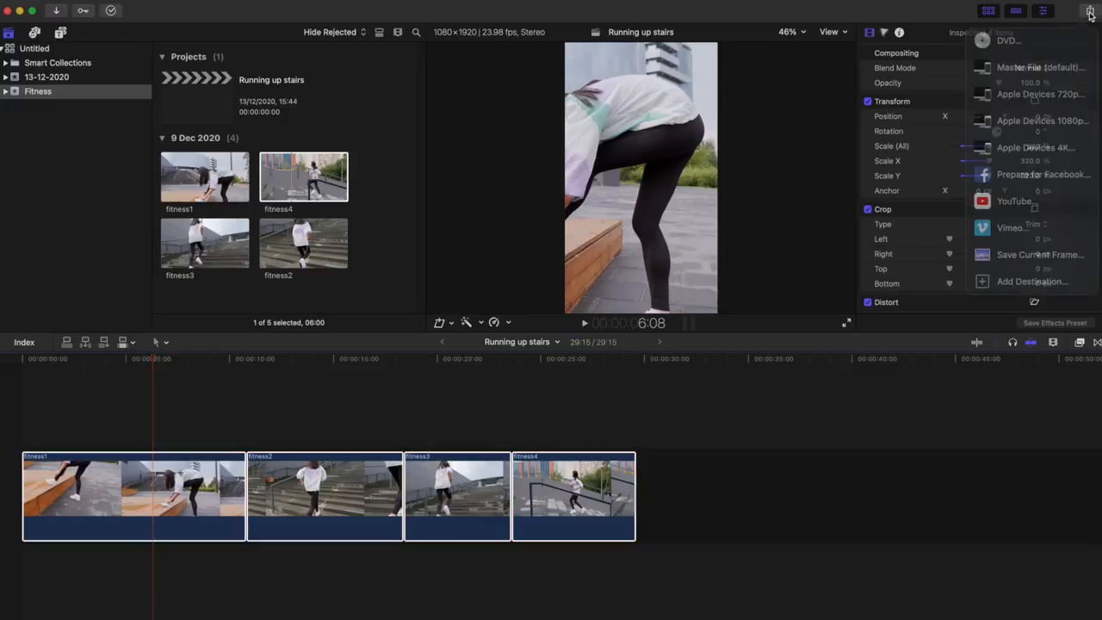
{"action": "left_click", "coordinate": [1039, 65]}
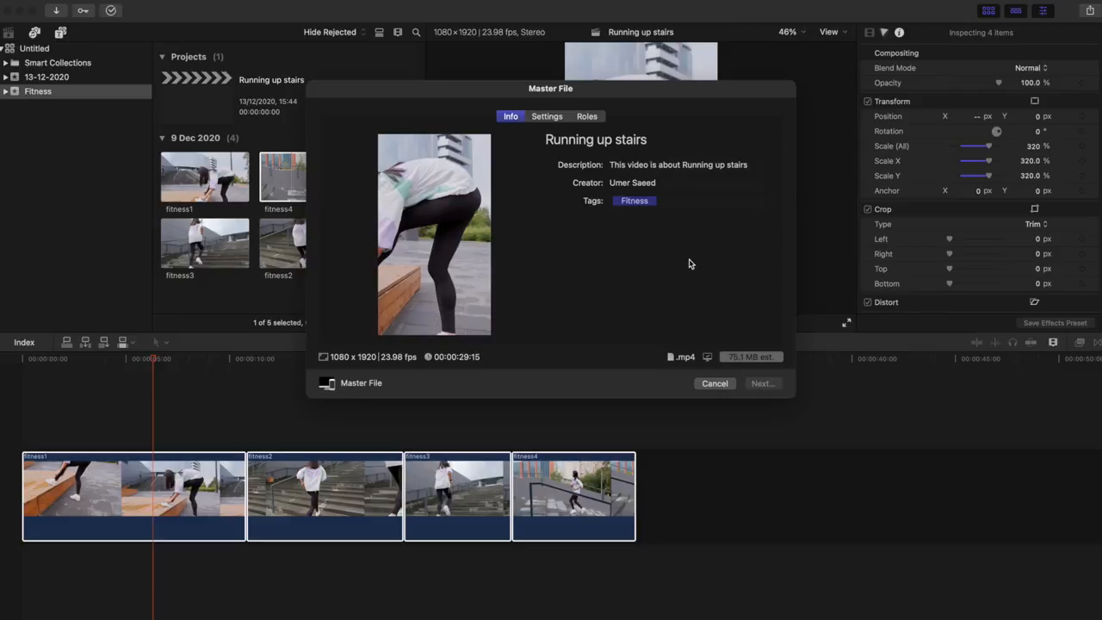
{"action": "left_click", "coordinate": [762, 383]}
{"action": "left_click", "coordinate": [785, 367]}
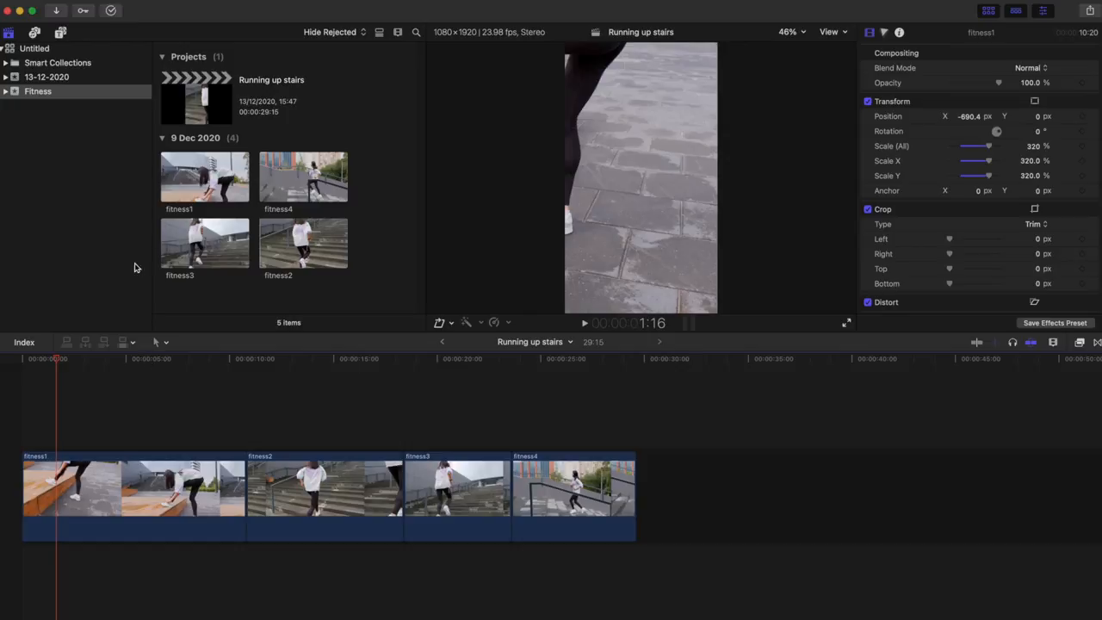
Delete every timeline clip and append the four untrimmed fitness clips from the browser, zoomed to fit
{"action": "left_click", "coordinate": [94, 461]}
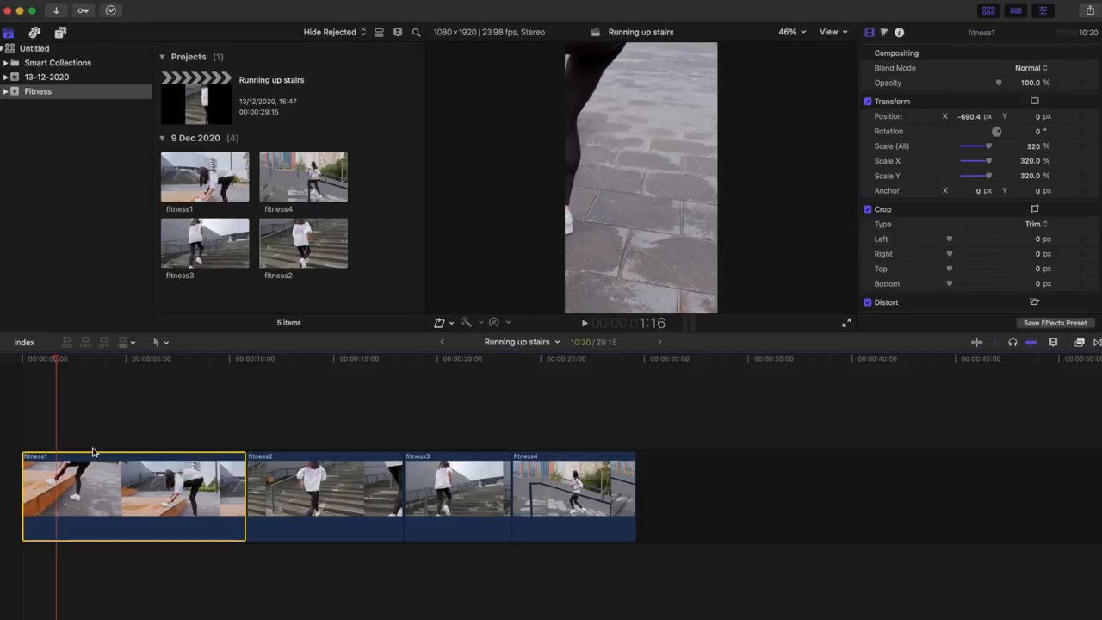
{"action": "left_click_drag", "start_coordinate": [559, 426], "coordinate": [51, 516]}
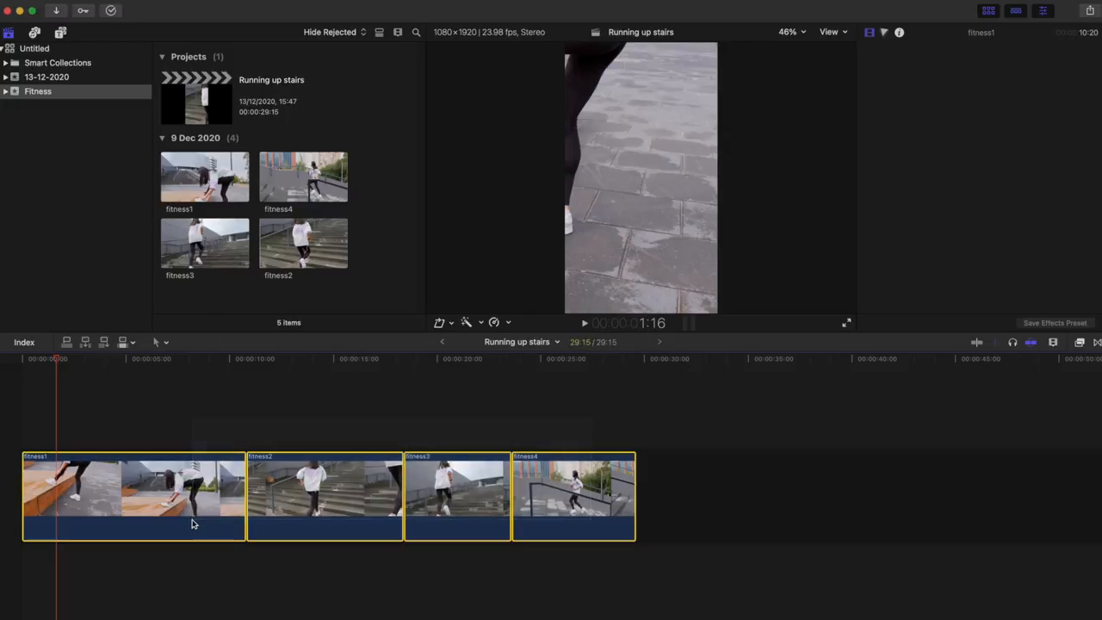
{"action": "key", "text": "Delete"}
{"action": "left_click_drag", "start_coordinate": [388, 303], "coordinate": [258, 189]}
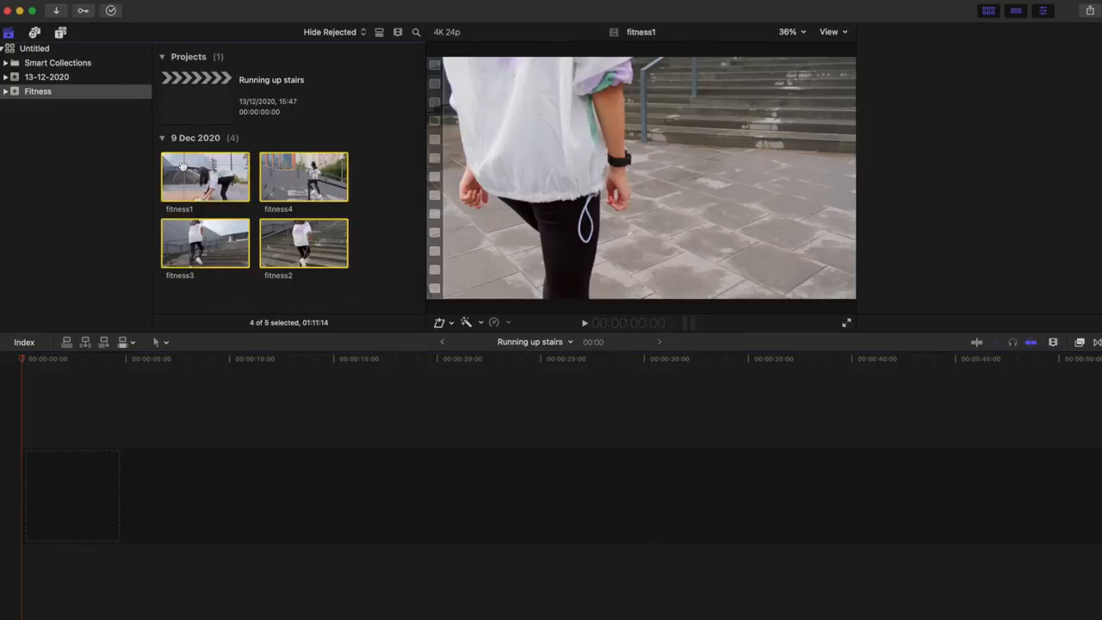
{"action": "key", "text": "e"}
{"action": "key", "text": "super+minus"}
{"action": "key", "text": "super+minus"}
{"action": "key", "text": "super+minus"}
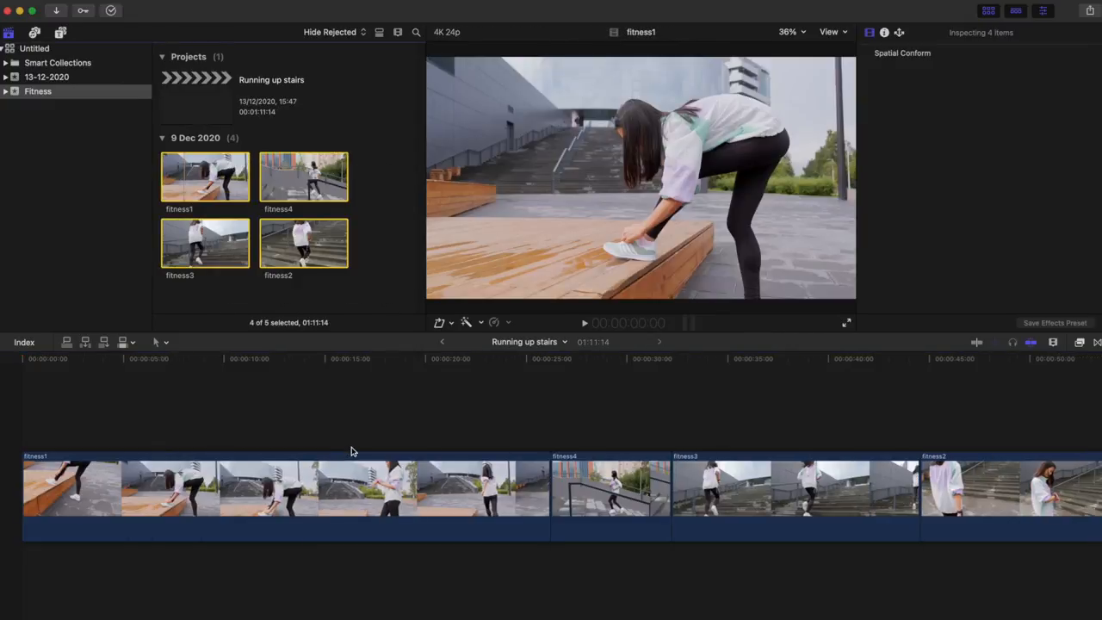
{"action": "left_click", "coordinate": [48, 426]}
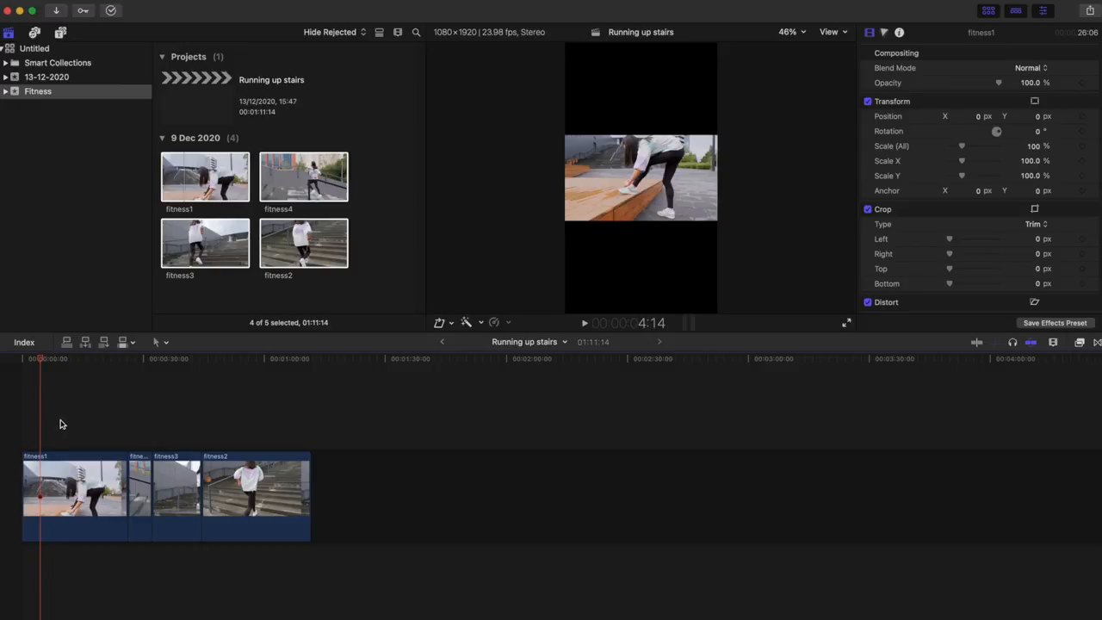
{"action": "left_click", "coordinate": [61, 33]}
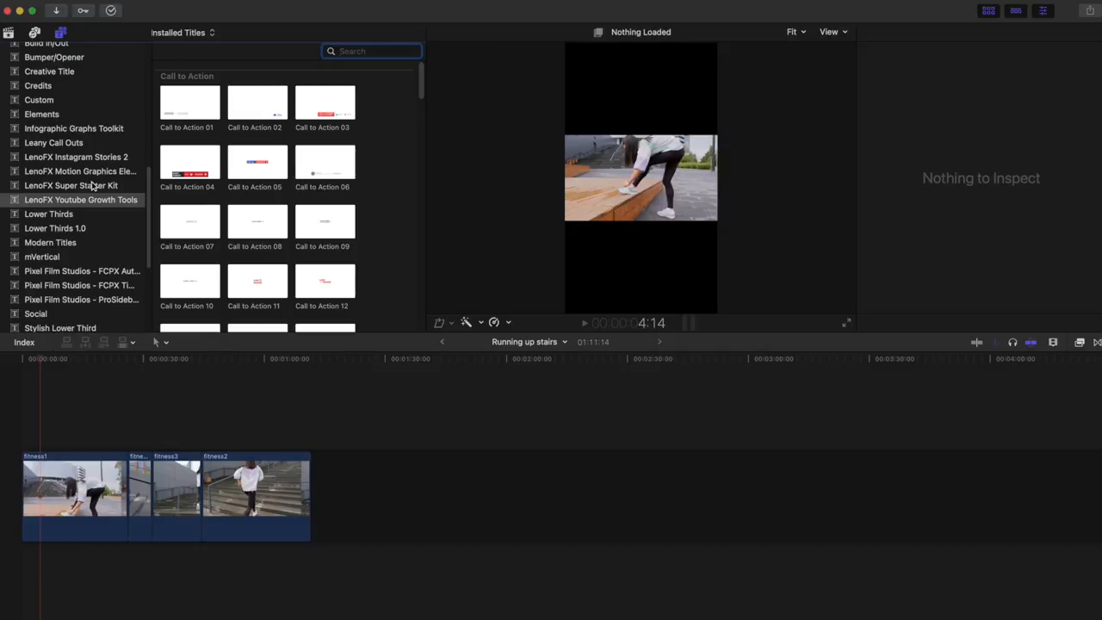
{"action": "scroll", "coordinate": [95, 206], "scroll_direction": "down", "scroll_amount": 2}
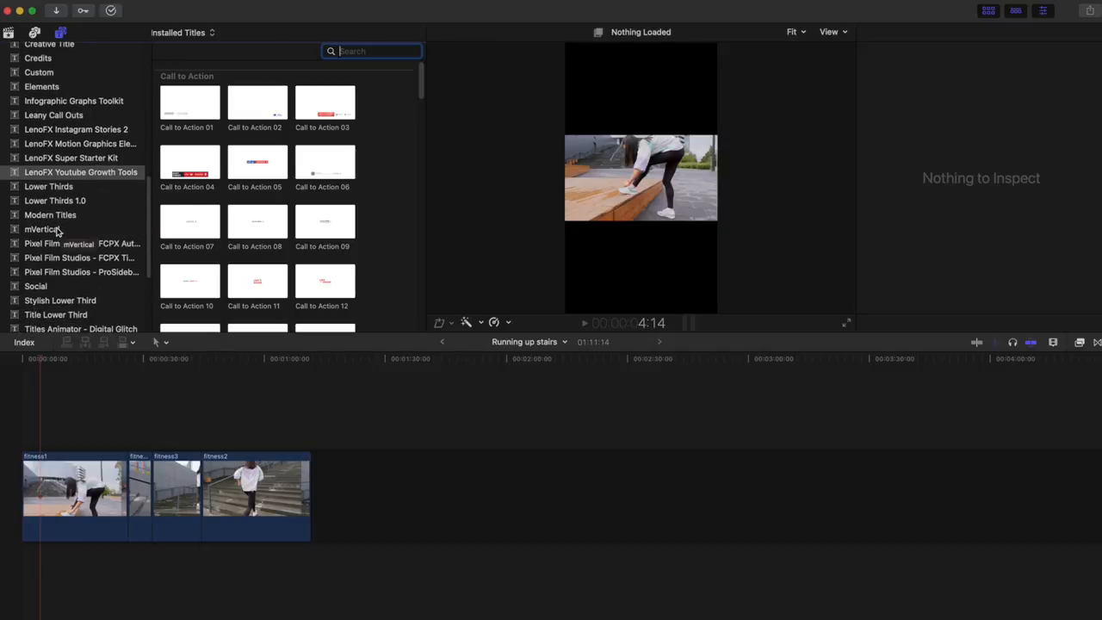
Place the mVertical title above fitness1 and stretch it to span all four clips
{"action": "left_click", "coordinate": [58, 231]}
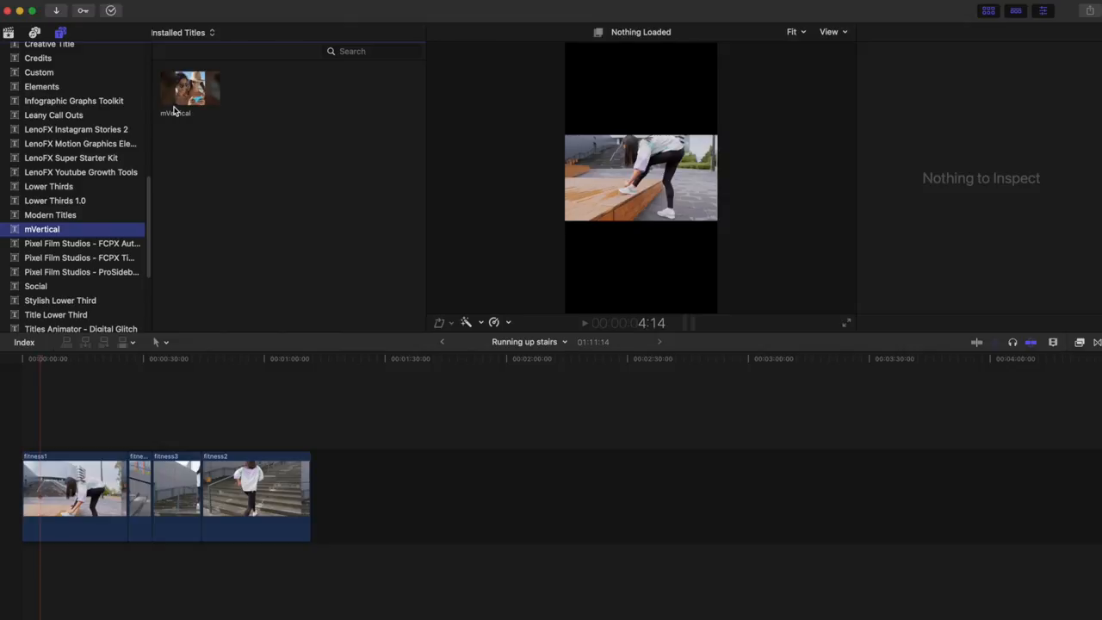
{"action": "left_click_drag", "start_coordinate": [193, 86], "coordinate": [29, 429]}
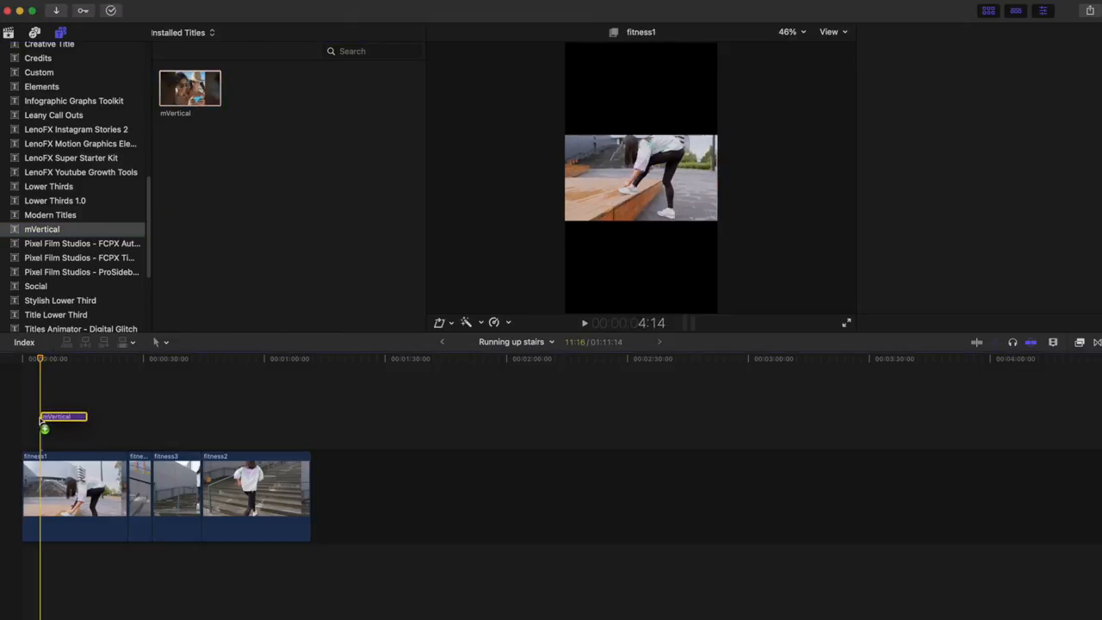
{"action": "left_click_drag", "start_coordinate": [67, 438], "coordinate": [312, 439]}
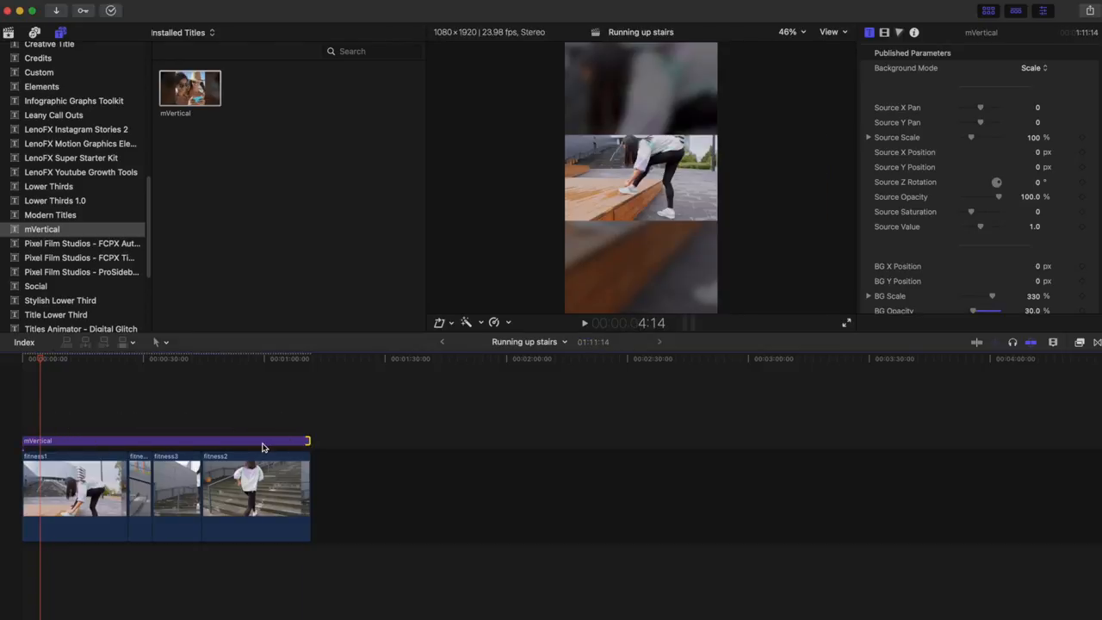
{"action": "left_click", "coordinate": [263, 446]}
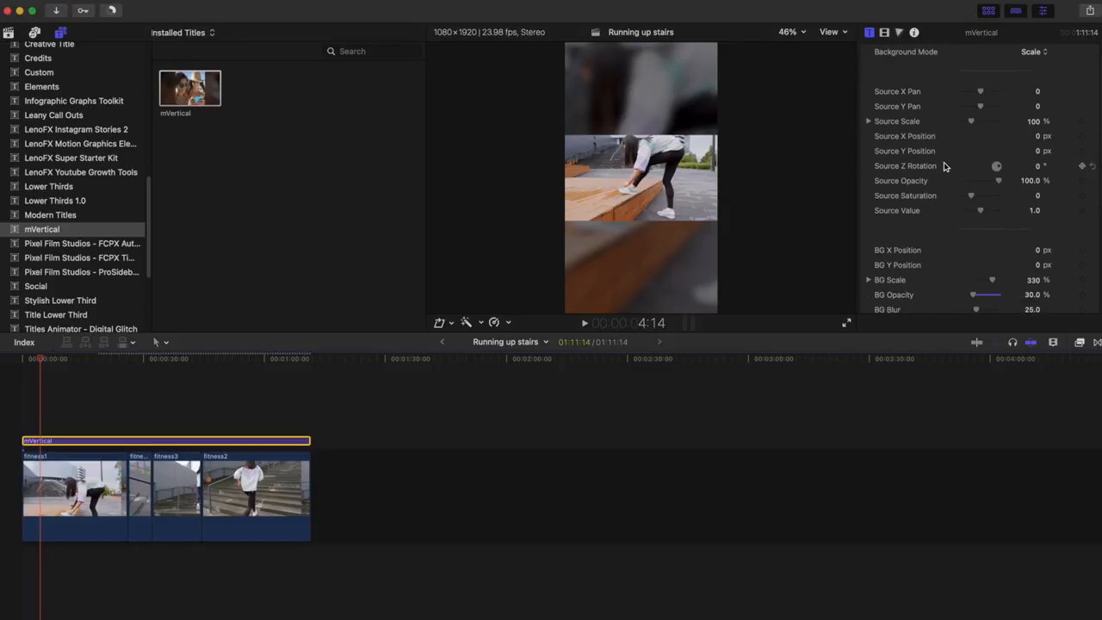
{"action": "scroll", "coordinate": [946, 172], "scroll_direction": "down", "scroll_amount": 5}
{"action": "scroll", "coordinate": [940, 241], "scroll_direction": "down", "scroll_amount": 1}
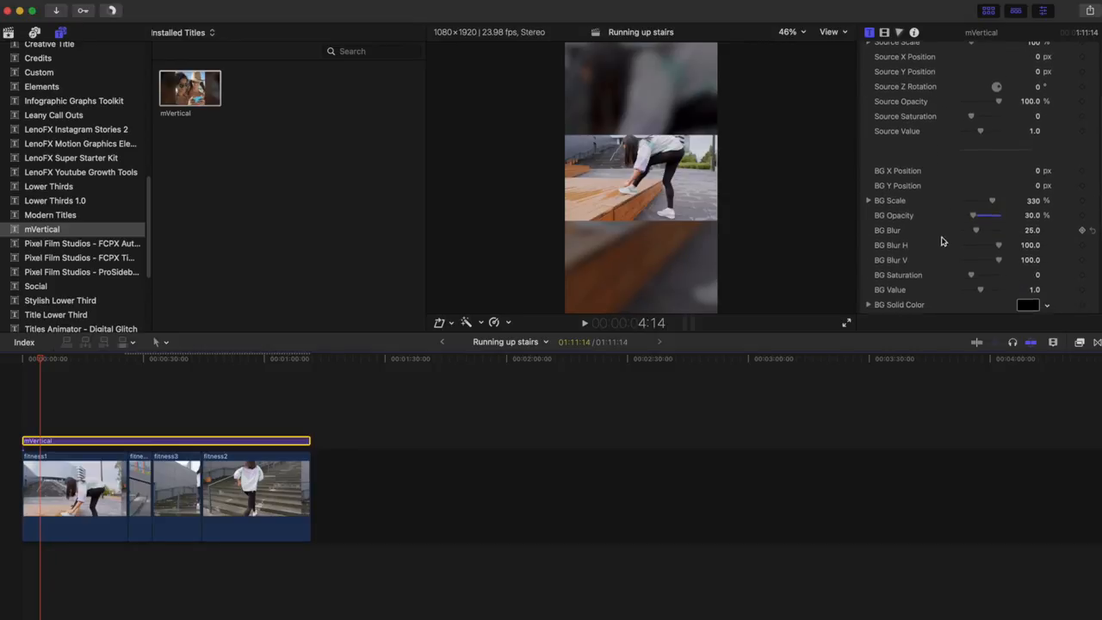
{"action": "scroll", "coordinate": [939, 242], "scroll_direction": "down", "scroll_amount": 1}
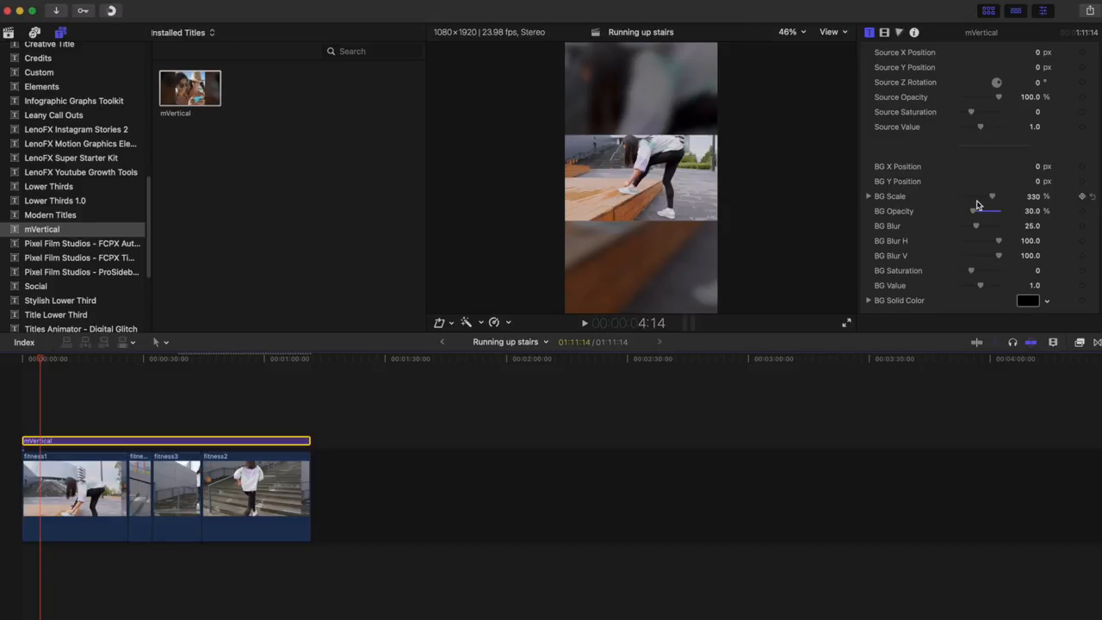
Set mVertical BG Scale 354%, Opacity ~60%, Blur 15, Y Position -207 px, then play from the start
{"action": "left_click_drag", "start_coordinate": [993, 197], "coordinate": [999, 194]}
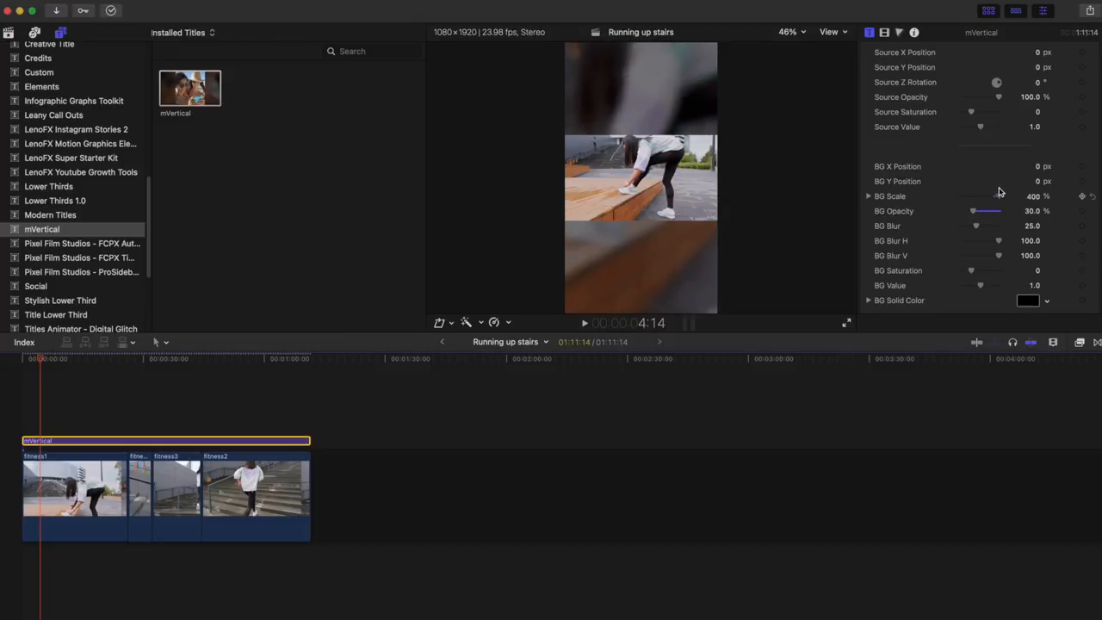
{"action": "mouse_move", "coordinate": [999, 193]}
{"action": "left_mouse_down"}
{"action": "mouse_move", "coordinate": [990, 212]}
{"action": "mouse_move", "coordinate": [962, 213]}
{"action": "mouse_move", "coordinate": [973, 215]}
{"action": "left_mouse_up"}
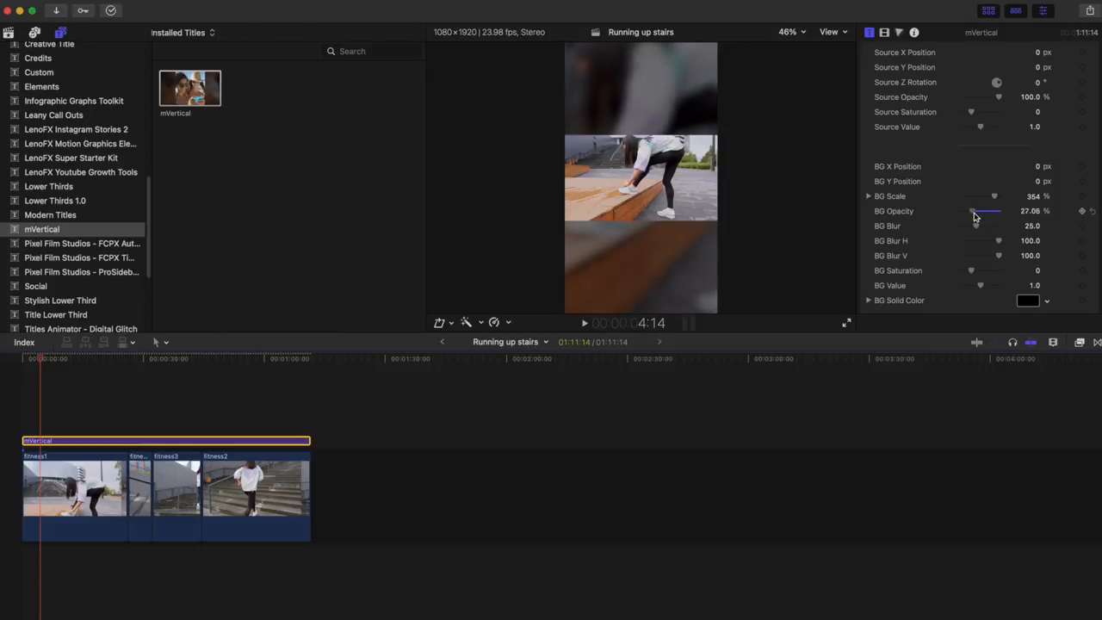
{"action": "left_click_drag", "start_coordinate": [975, 216], "coordinate": [985, 215]}
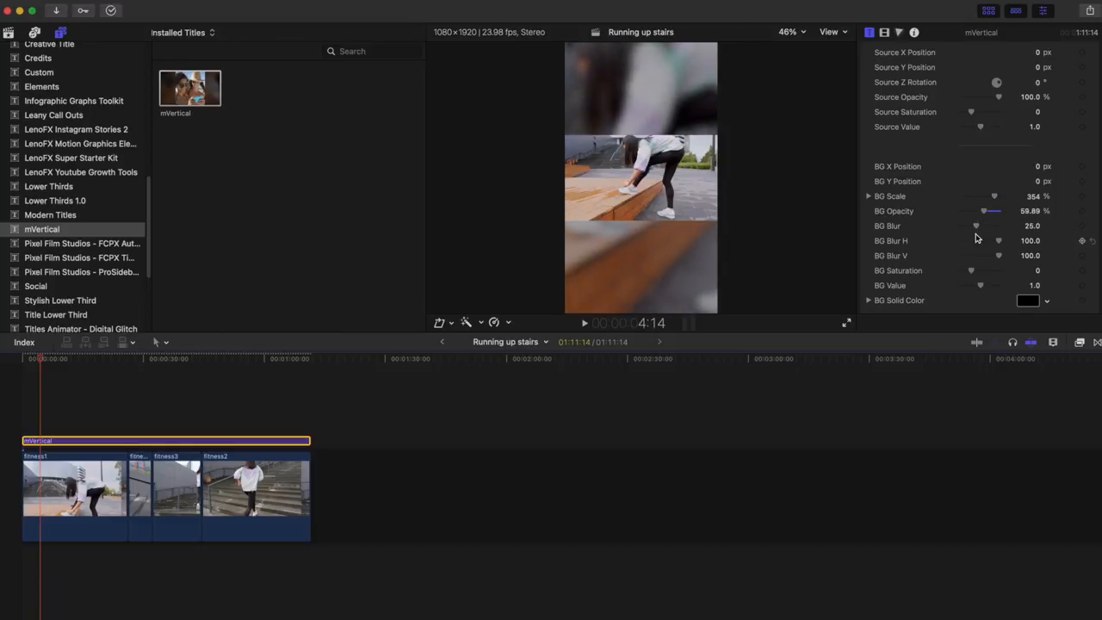
{"action": "mouse_move", "coordinate": [976, 228]}
{"action": "left_mouse_down"}
{"action": "mouse_move", "coordinate": [987, 227]}
{"action": "mouse_move", "coordinate": [969, 226]}
{"action": "left_mouse_up"}
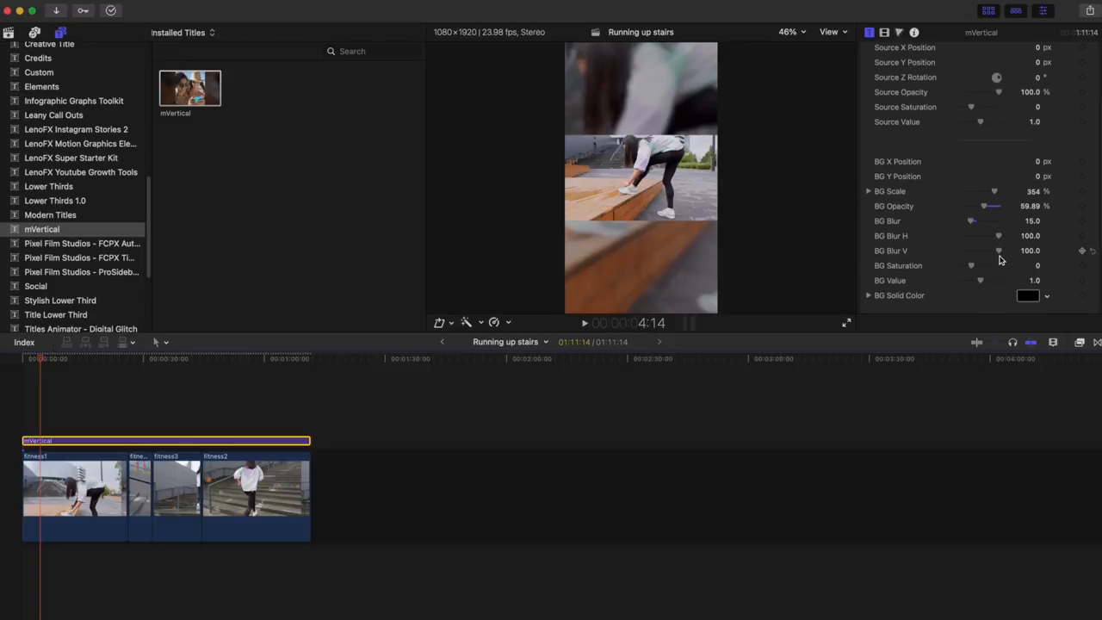
{"action": "scroll", "coordinate": [1000, 247], "scroll_direction": "up", "scroll_amount": 3}
{"action": "left_click_drag", "start_coordinate": [1038, 234], "coordinate": [998, 234]}
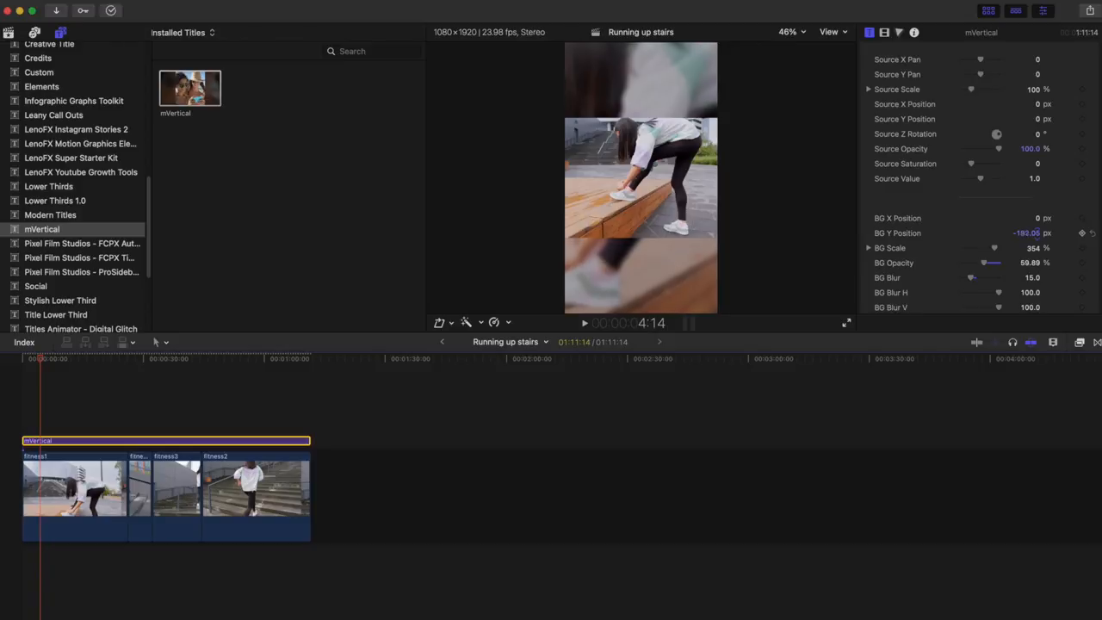
{"action": "left_click_drag", "start_coordinate": [40, 366], "coordinate": [30, 363]}
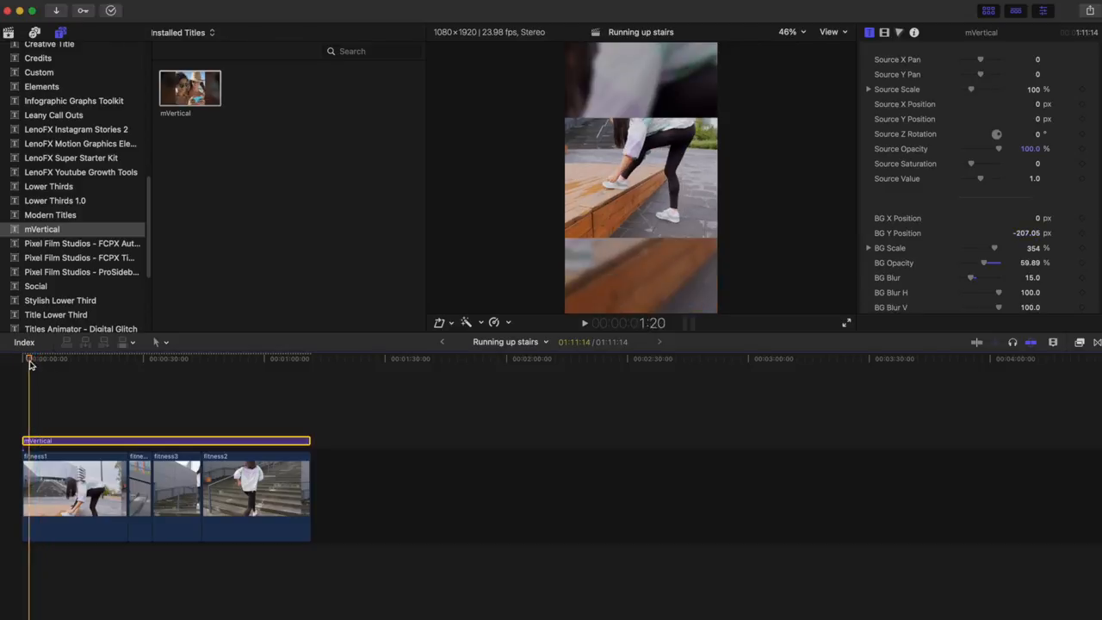
{"action": "key", "text": "space"}
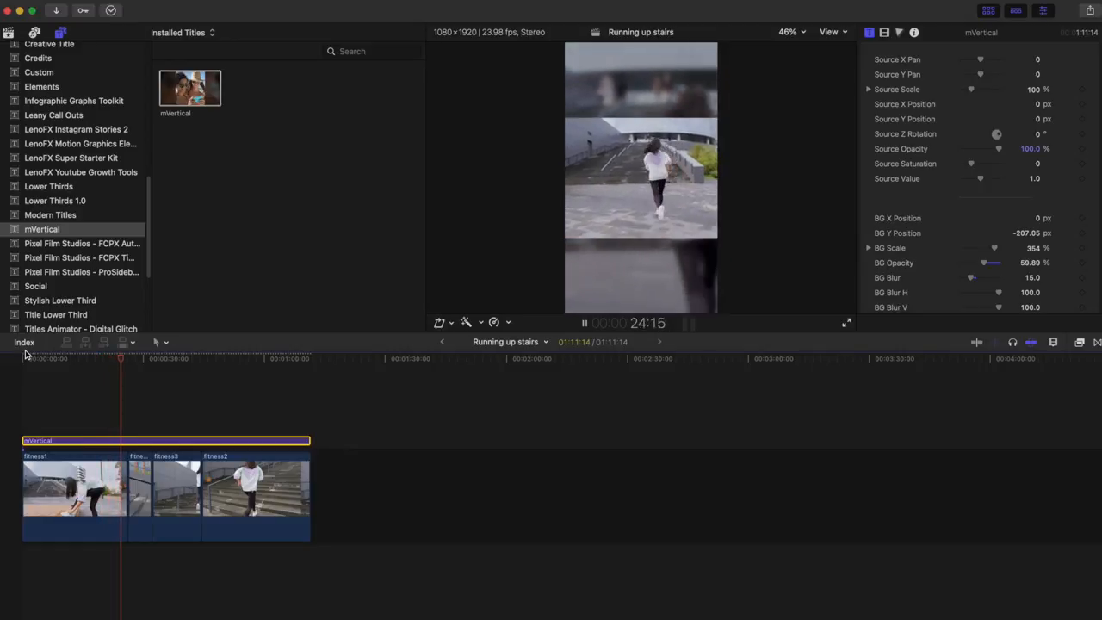
{"action": "key", "text": "space"}
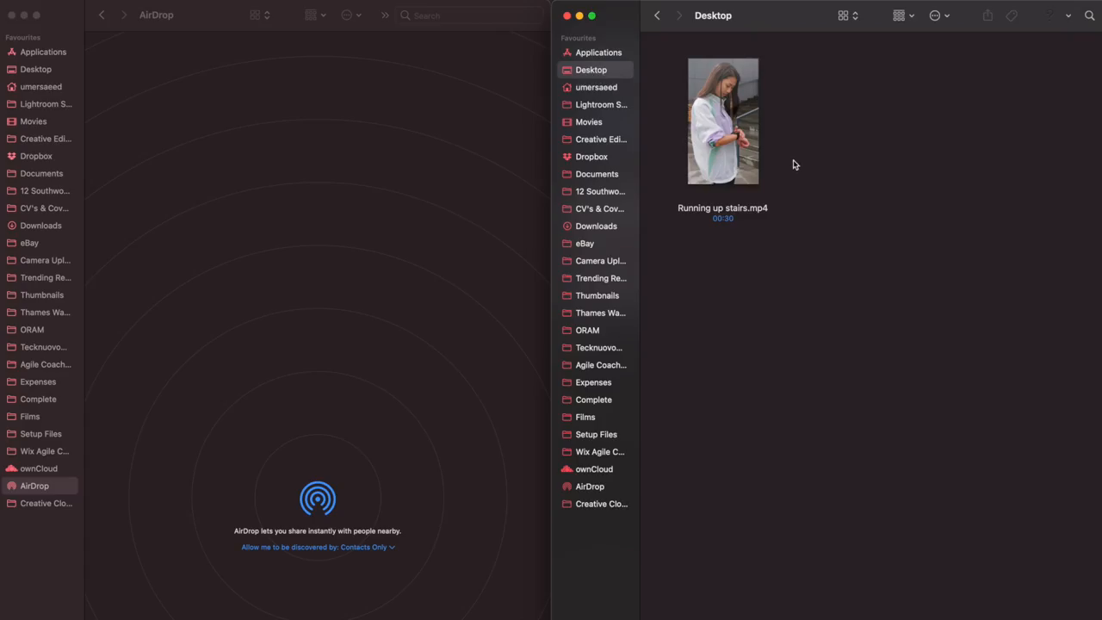
Drag Running up stairs.mp4 from the Desktop onto the iPhone in the AirDrop window
{"action": "left_click", "coordinate": [62, 492]}
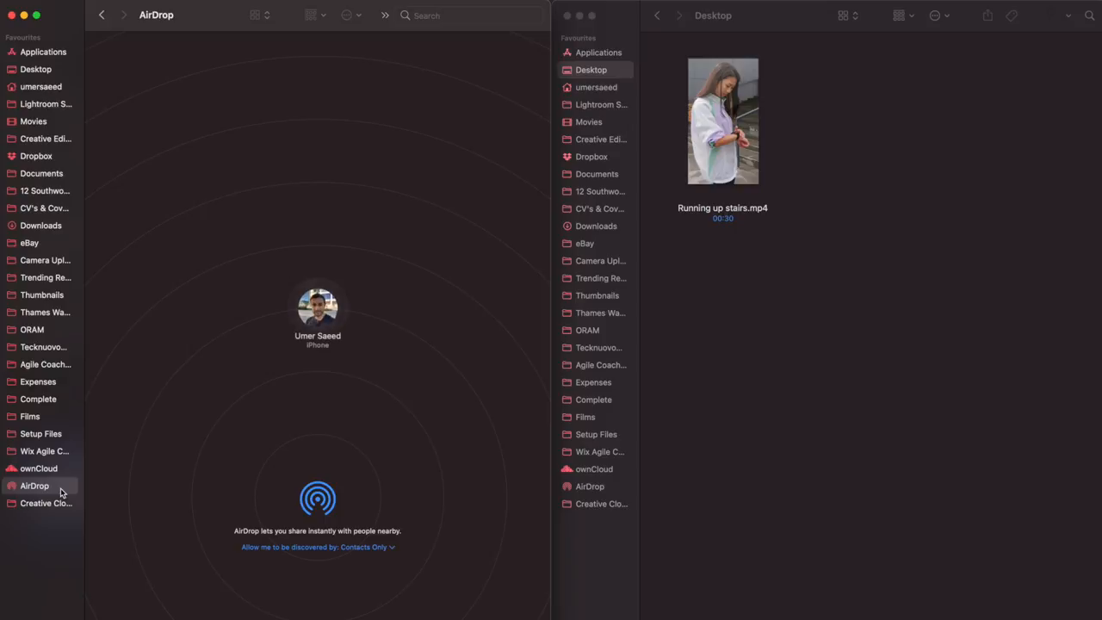
{"action": "left_click_drag", "start_coordinate": [697, 121], "coordinate": [318, 310]}
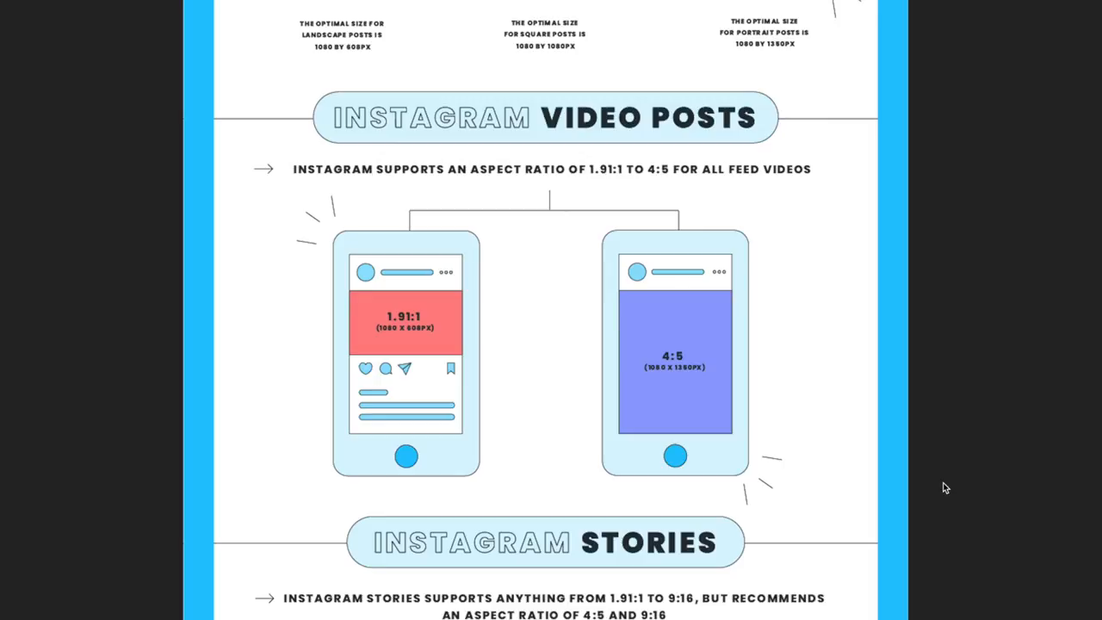
{"action": "scroll", "coordinate": [943, 488], "scroll_direction": "down", "scroll_amount": 1}
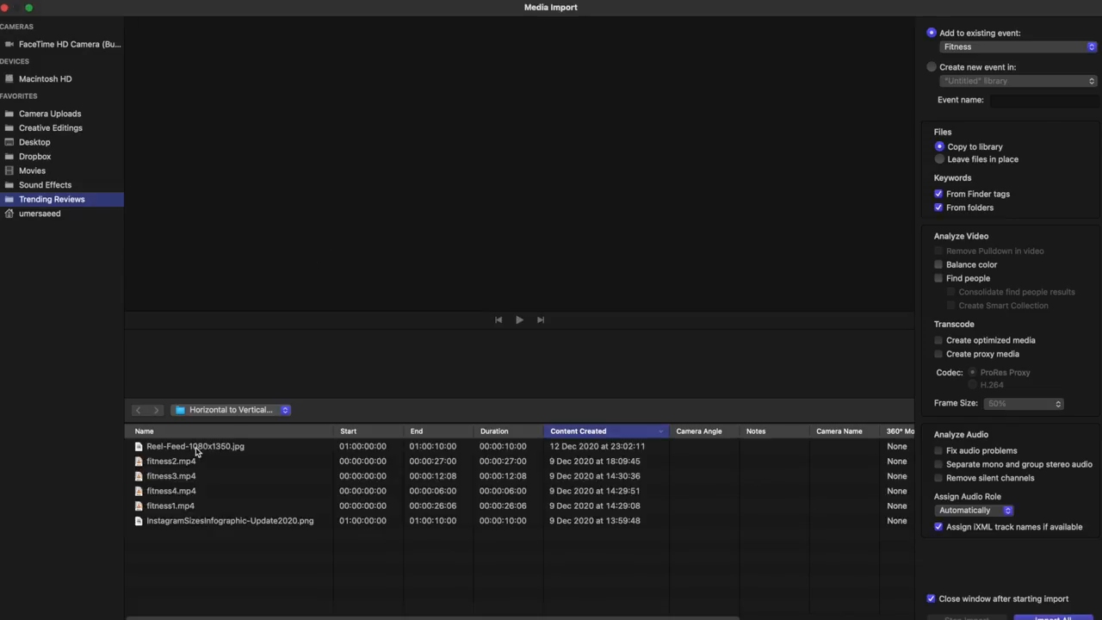
Import Reel-Feed-1080x1350.jpg and stretch it above the storyline across the whole reel
{"action": "double_click", "coordinate": [196, 445]}
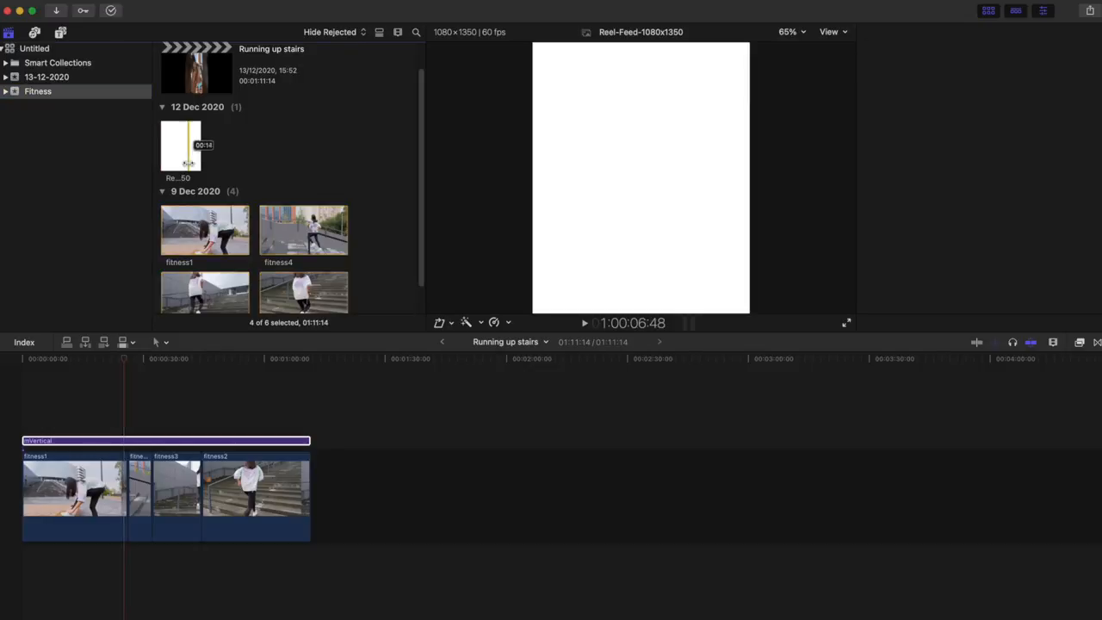
{"action": "mouse_move", "coordinate": [188, 162]}
{"action": "left_mouse_down"}
{"action": "mouse_move", "coordinate": [87, 378]}
{"action": "mouse_move", "coordinate": [70, 387]}
{"action": "left_mouse_up"}
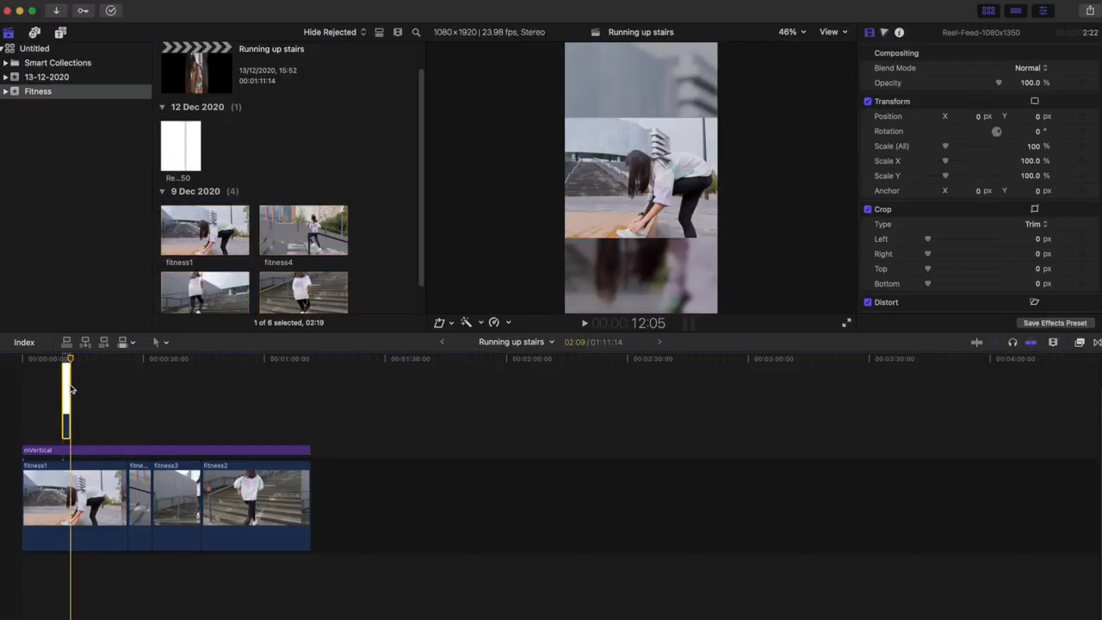
{"action": "left_click_drag", "start_coordinate": [71, 387], "coordinate": [297, 390]}
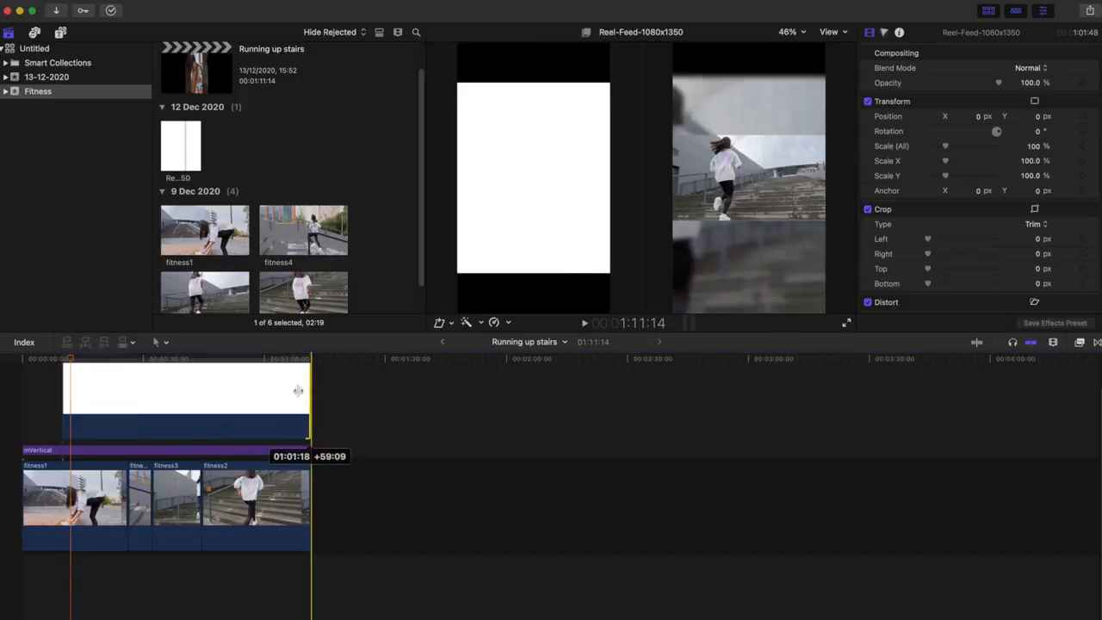
{"action": "left_click_drag", "start_coordinate": [62, 390], "coordinate": [17, 392]}
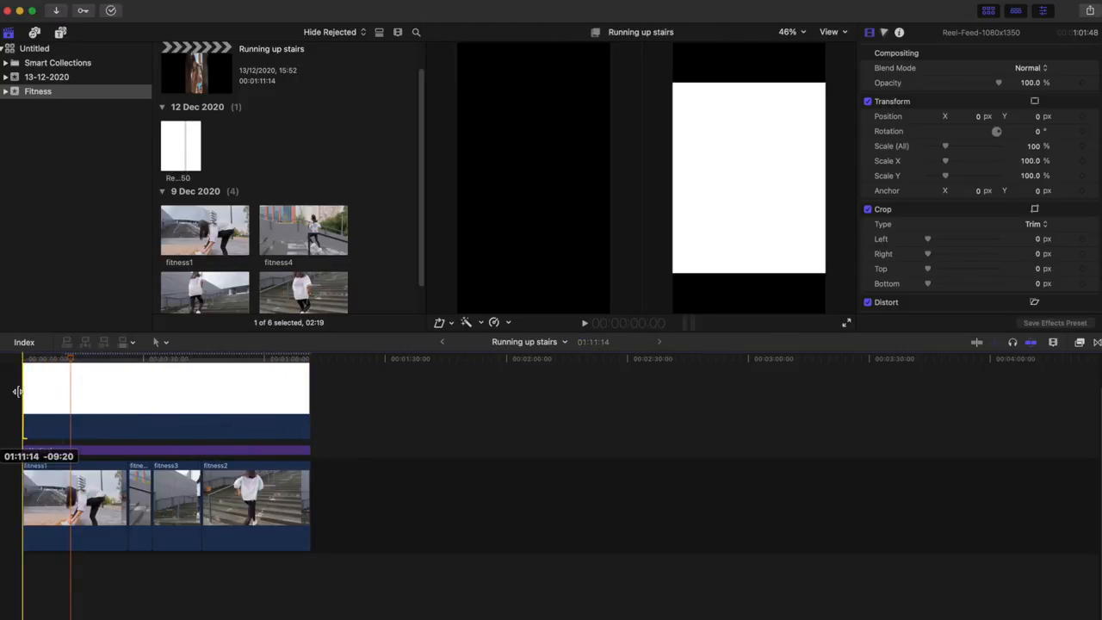
Lower the guide clip's Compositing opacity to about 18% and skim the reel under it
{"action": "left_click", "coordinate": [97, 396]}
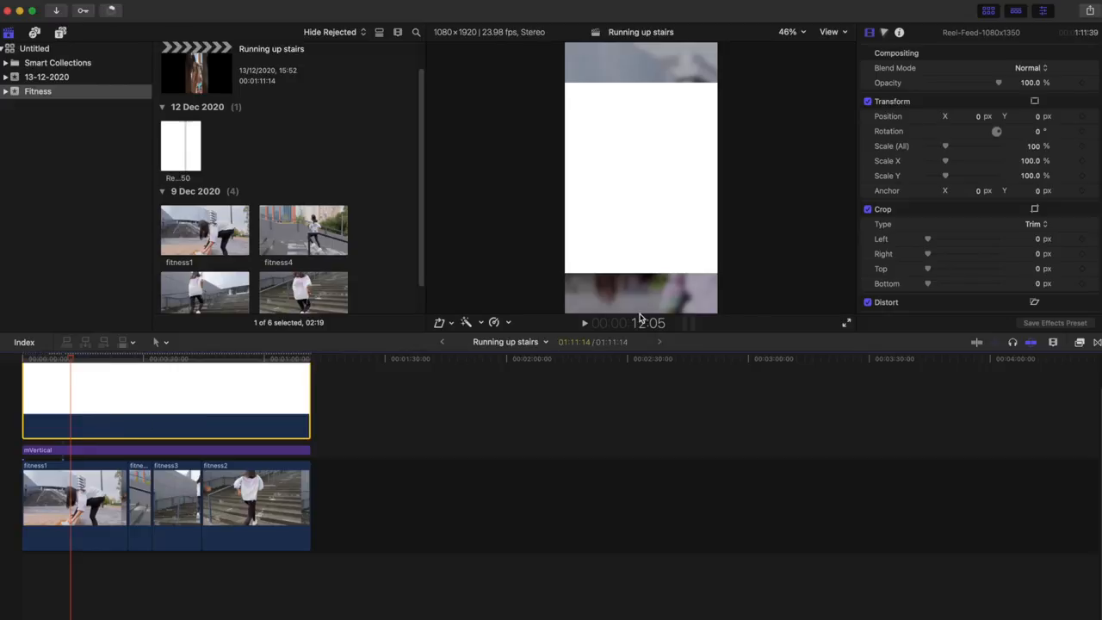
{"action": "left_click_drag", "start_coordinate": [998, 83], "coordinate": [940, 90]}
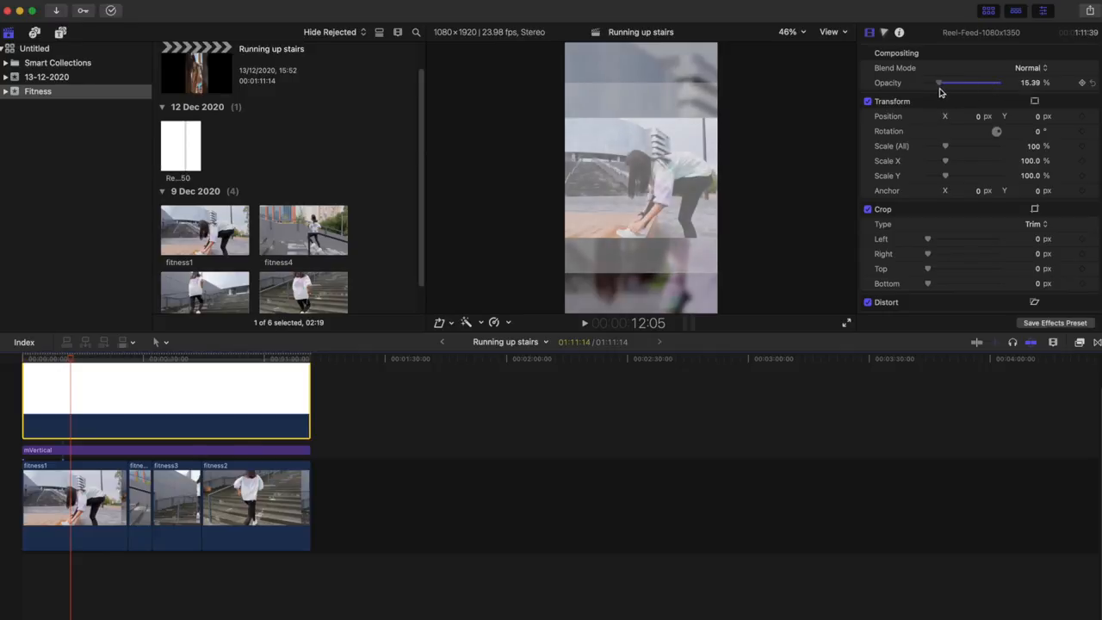
{"action": "key", "text": "shift+super+plus"}
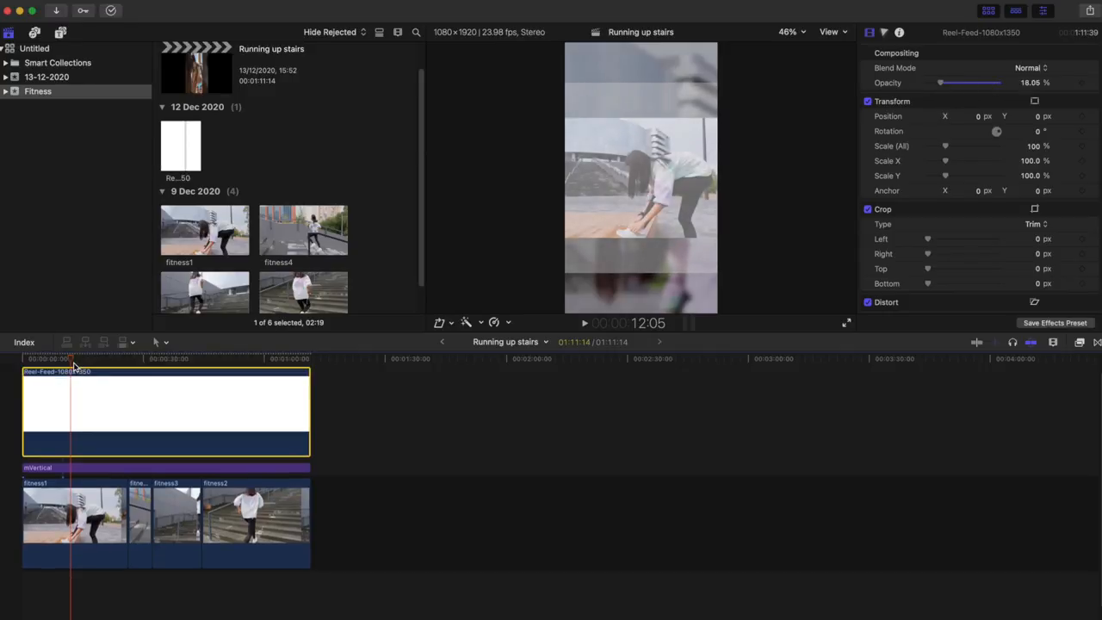
{"action": "left_click_drag", "start_coordinate": [72, 359], "coordinate": [169, 361]}
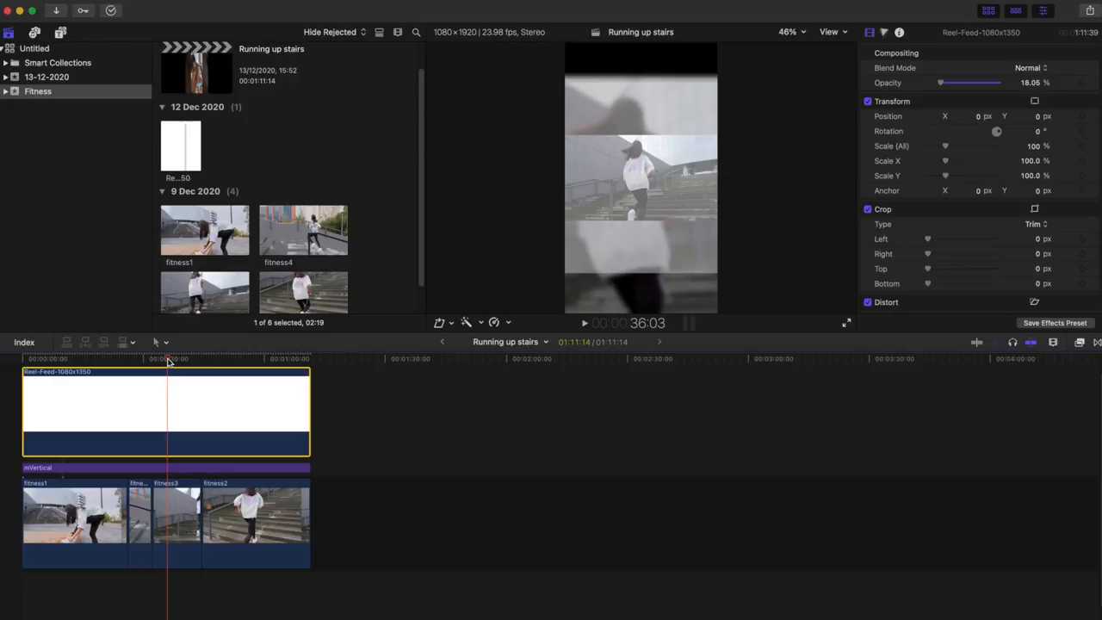